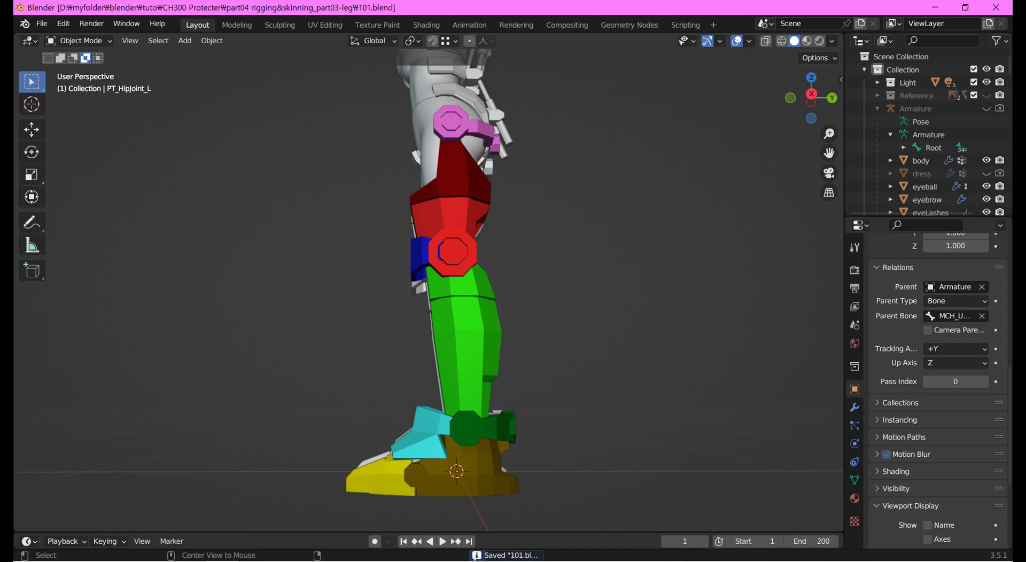
# - Examine the left leg armour parts one by one: hip joint, upper leg, upper leg joint, knee guard, lower leg, ankle guard, ankle joint, foot
pyautogui.click(452, 123)
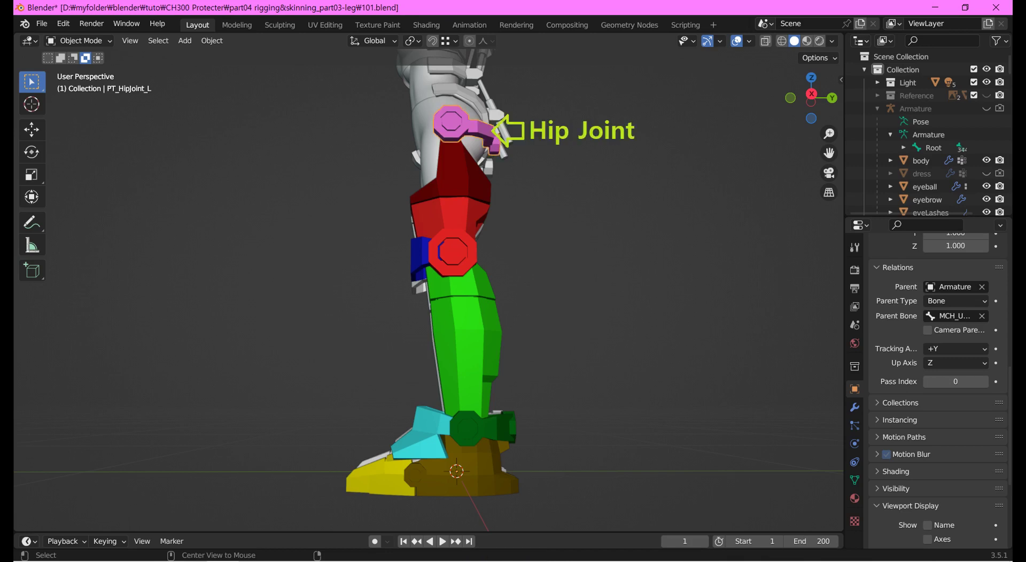
pyautogui.click(455, 171)
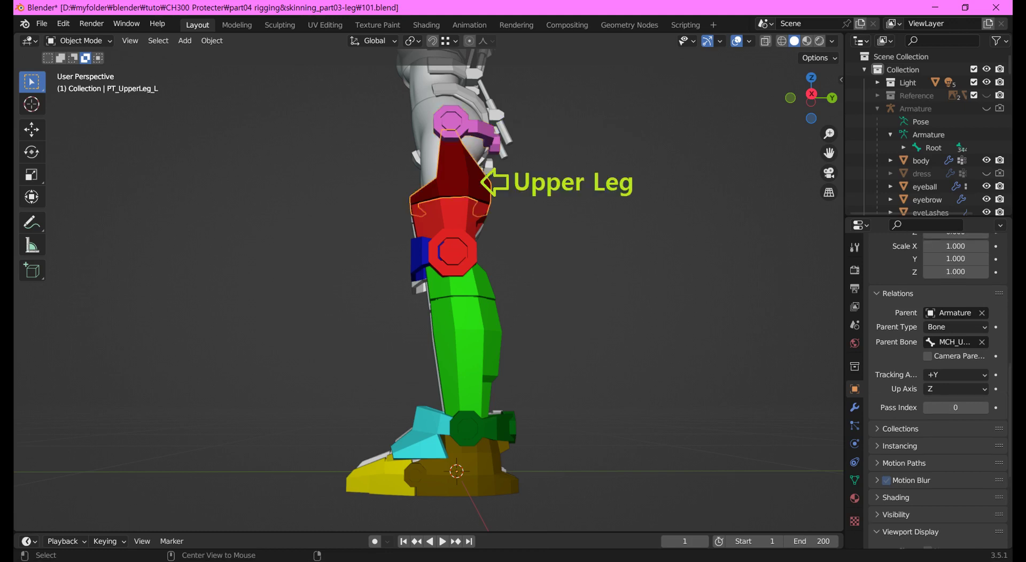
pyautogui.click(455, 219)
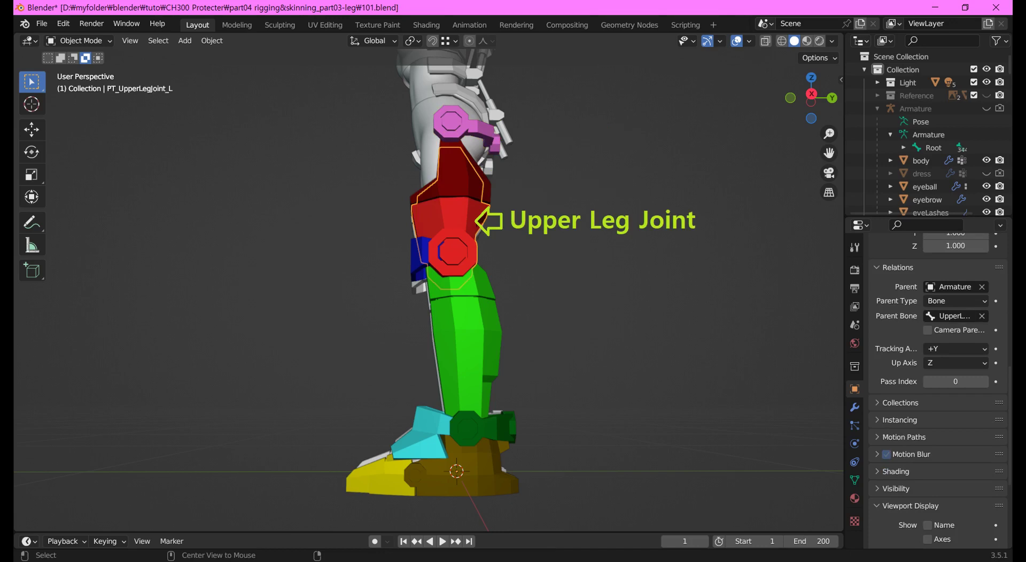
pyautogui.click(420, 258)
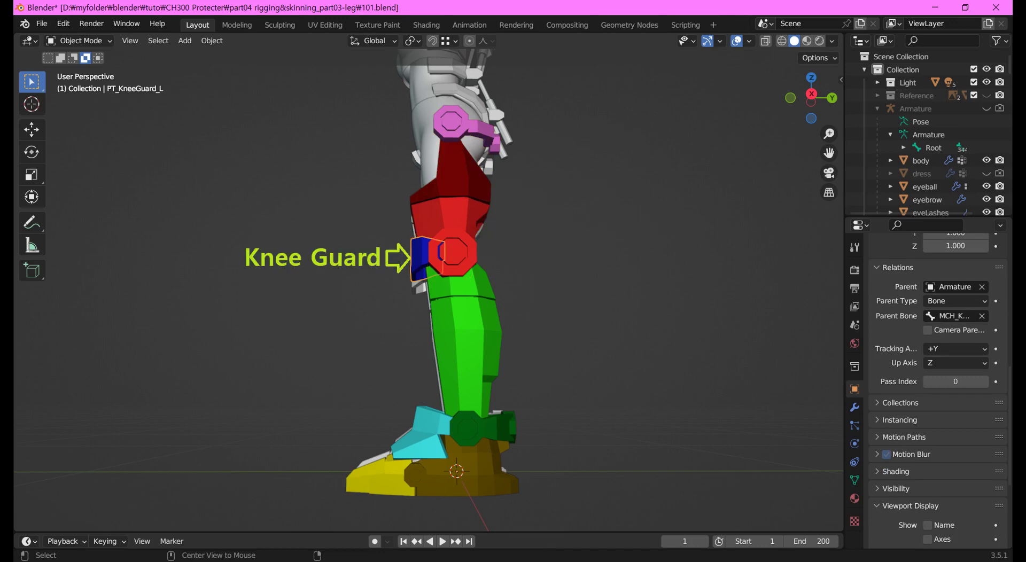
pyautogui.click(464, 336)
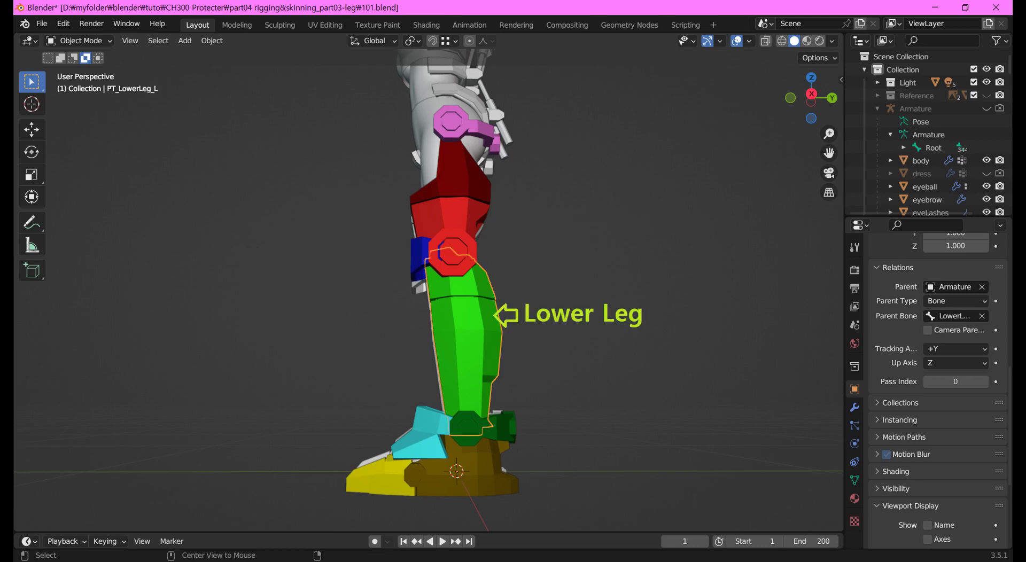
pyautogui.click(425, 425)
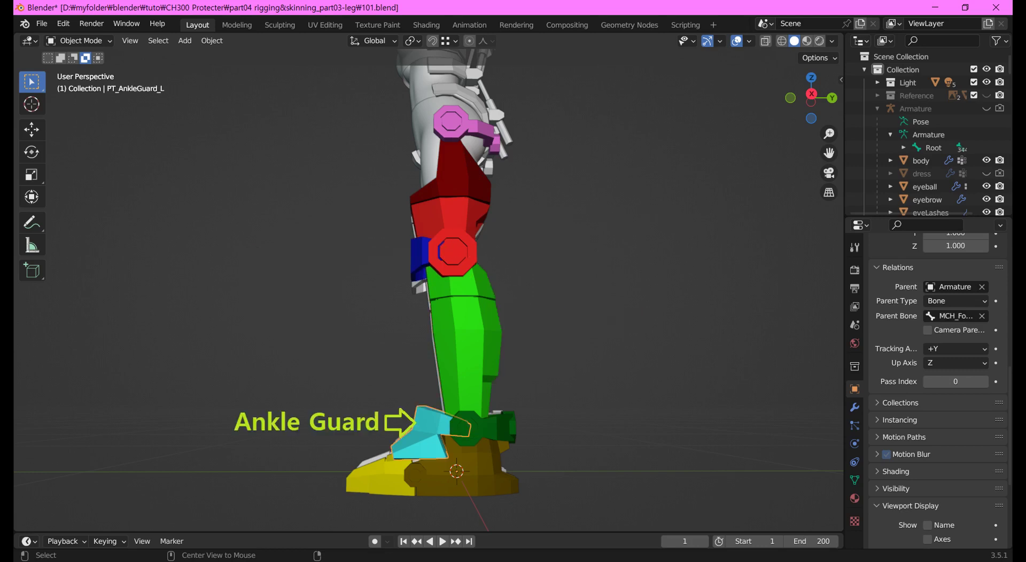
pyautogui.click(481, 428)
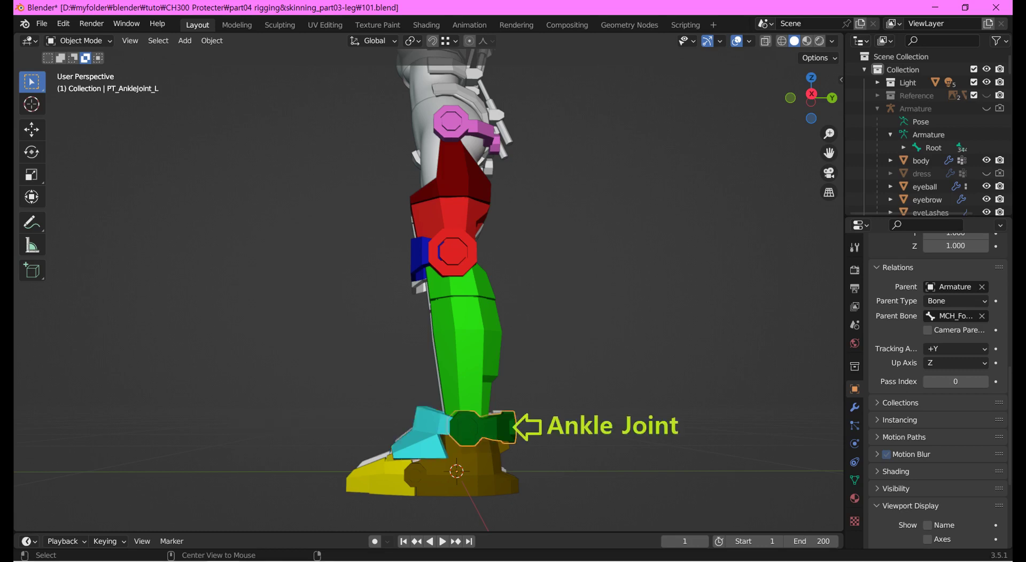
pyautogui.click(481, 465)
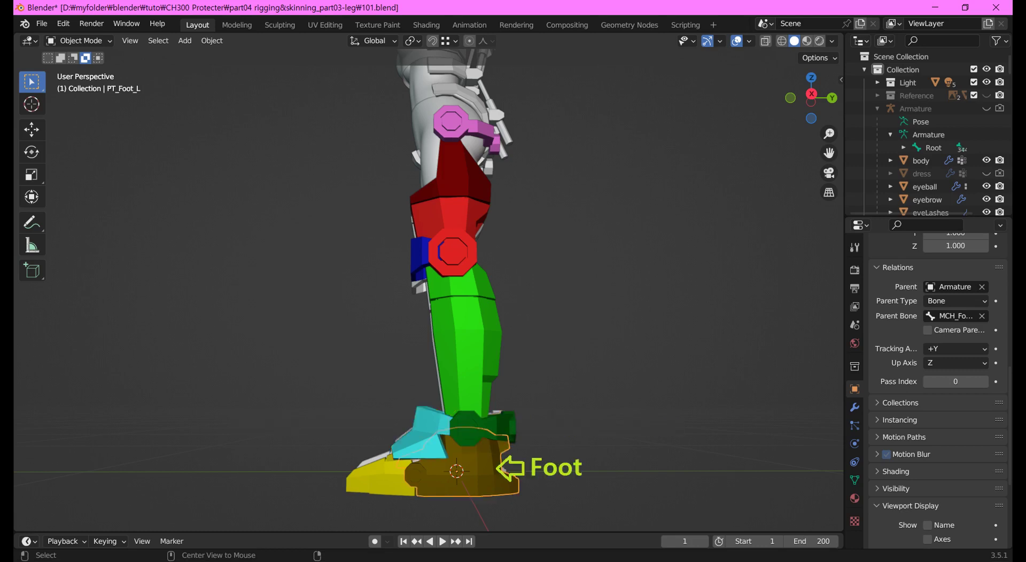
pyautogui.click(380, 478)
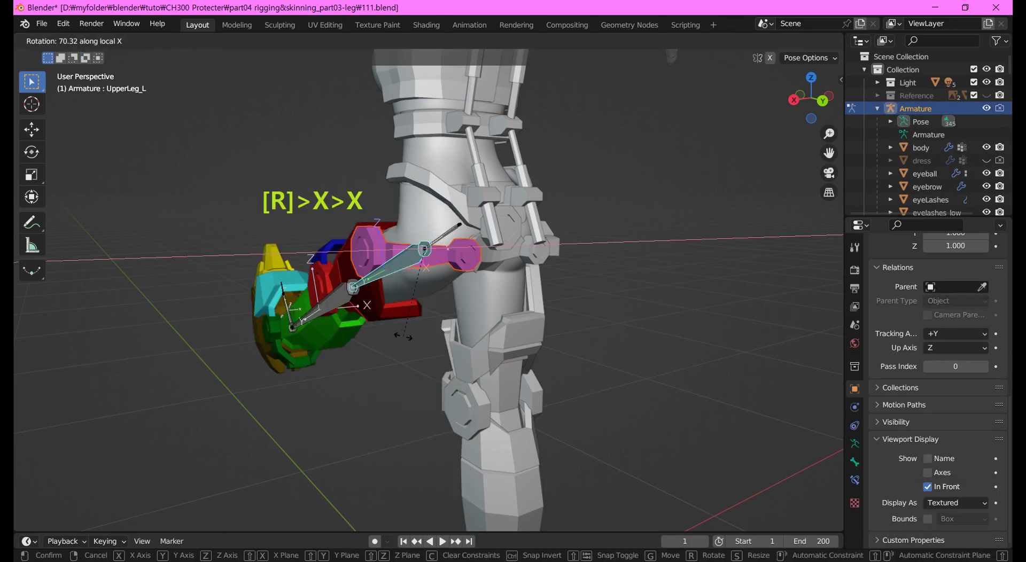
# - Examine how the left hip joint responds to rotating UpperLeg_L about its local Y and Z axes, cancelling the rotations
pyautogui.press('y')
pyautogui.press('y')
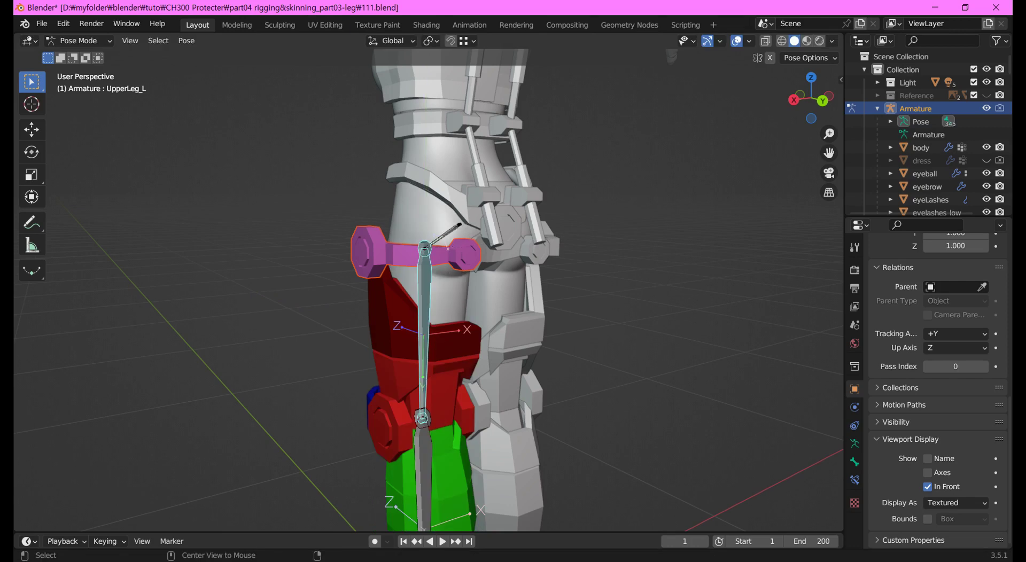
pyautogui.press('z')
pyautogui.press('z')
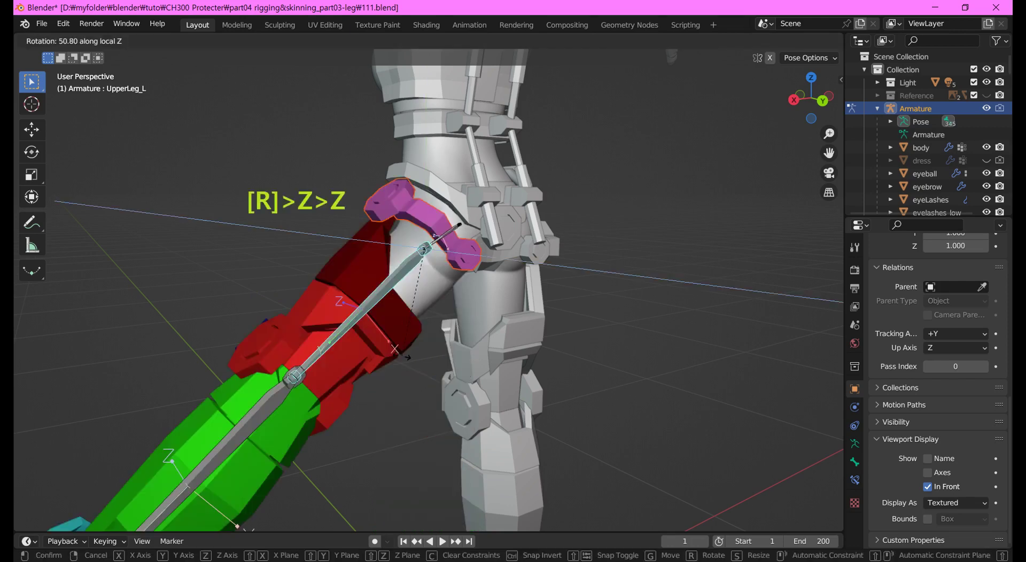
pyautogui.press('Escape')
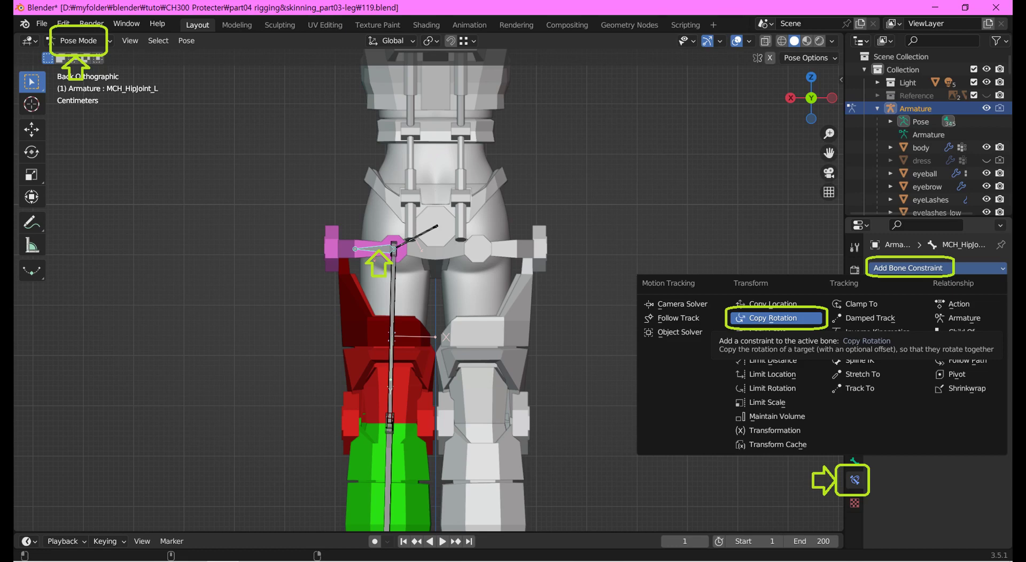
# - Add a Z-only Copy Rotation constraint to MCH_HipJoint_L, targeting the Armature's UpperLeg_L bone with Local Space for both target and owner
pyautogui.click(775, 318)
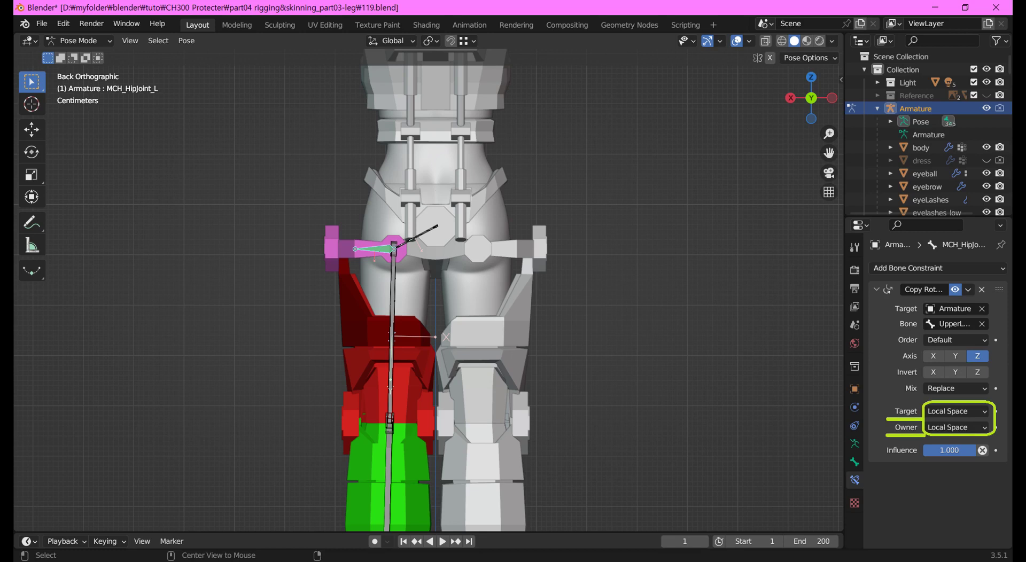
pyautogui.click(78, 41)
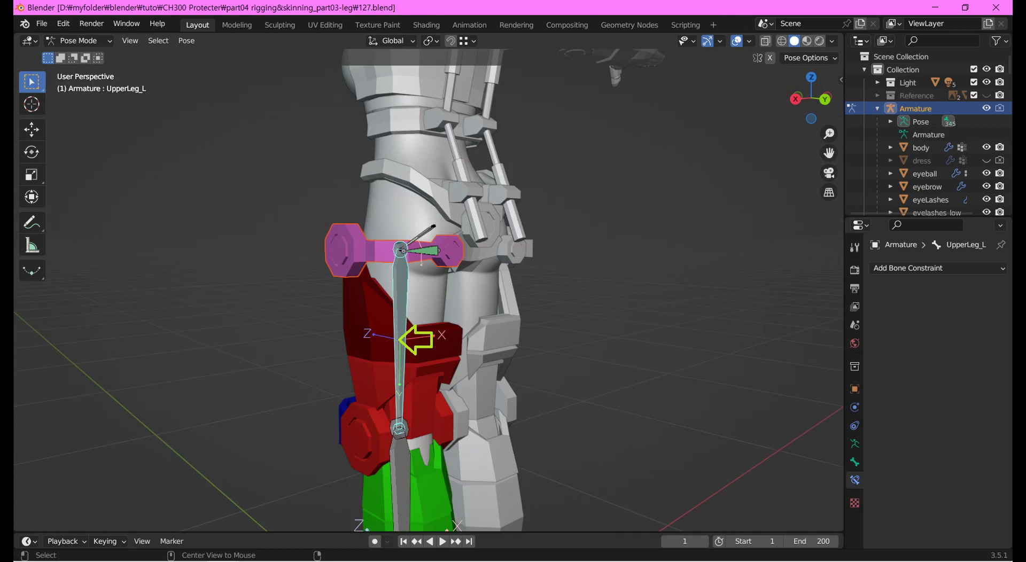
# - Test the constrained hip joint by rotating UpperLeg_L about its local X, Y and Z axes, cancelling each rotation
pyautogui.press('r')
pyautogui.press('x')
pyautogui.press('x')
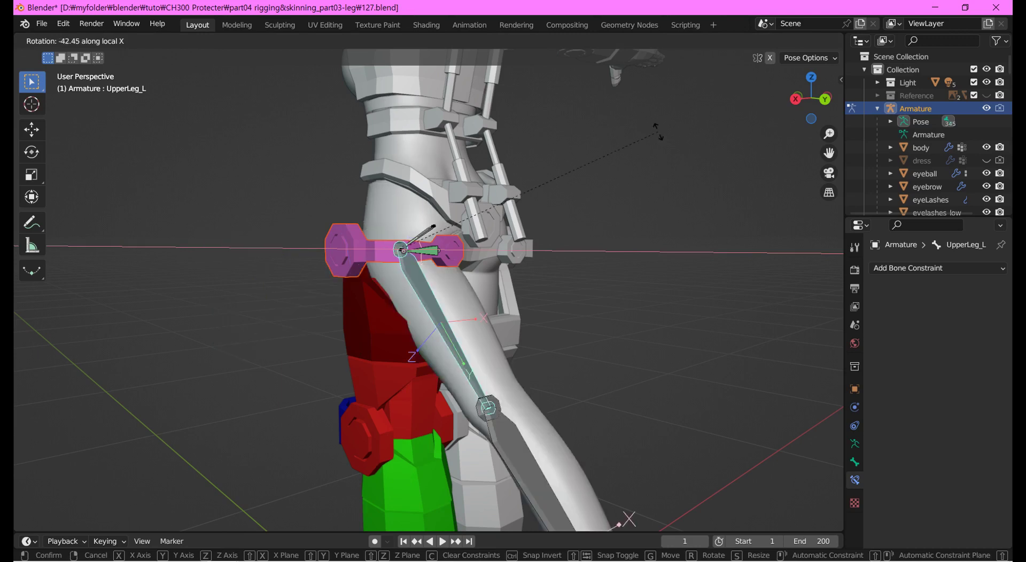
pyautogui.press('Escape')
pyautogui.press('r')
pyautogui.press('y')
pyautogui.press('y')
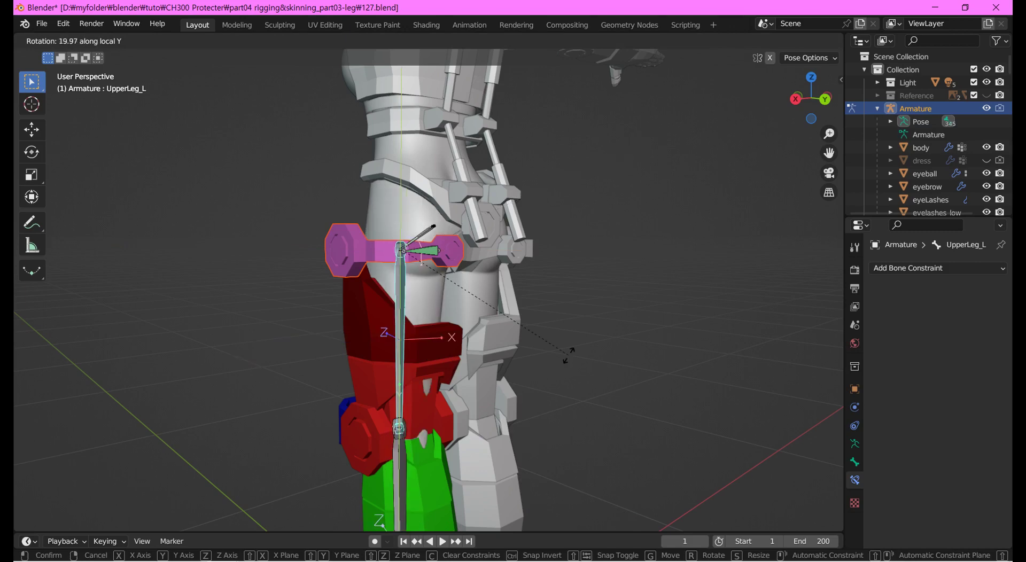
pyautogui.press('Escape')
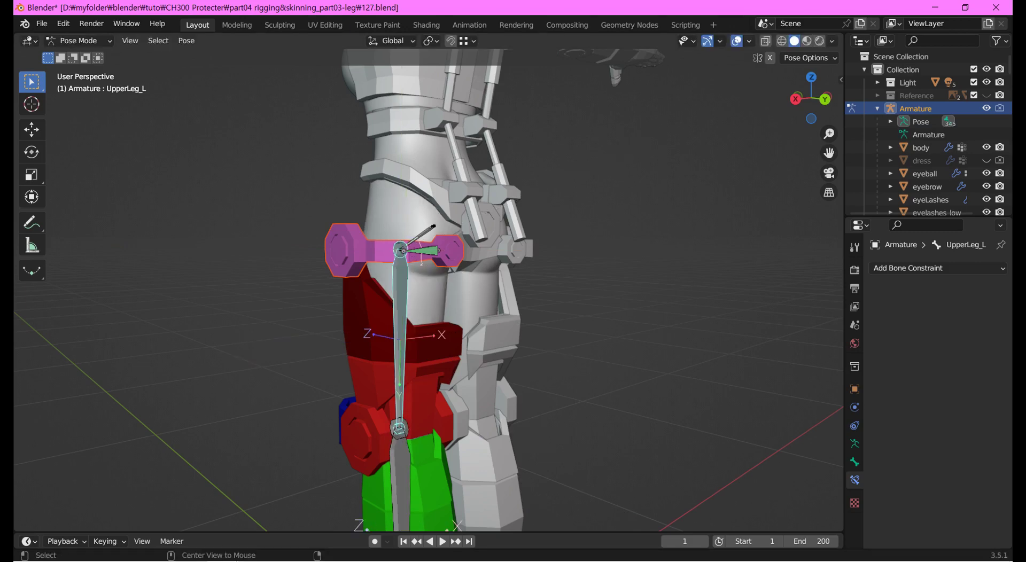
pyautogui.press('r')
pyautogui.press('z')
pyautogui.press('z')
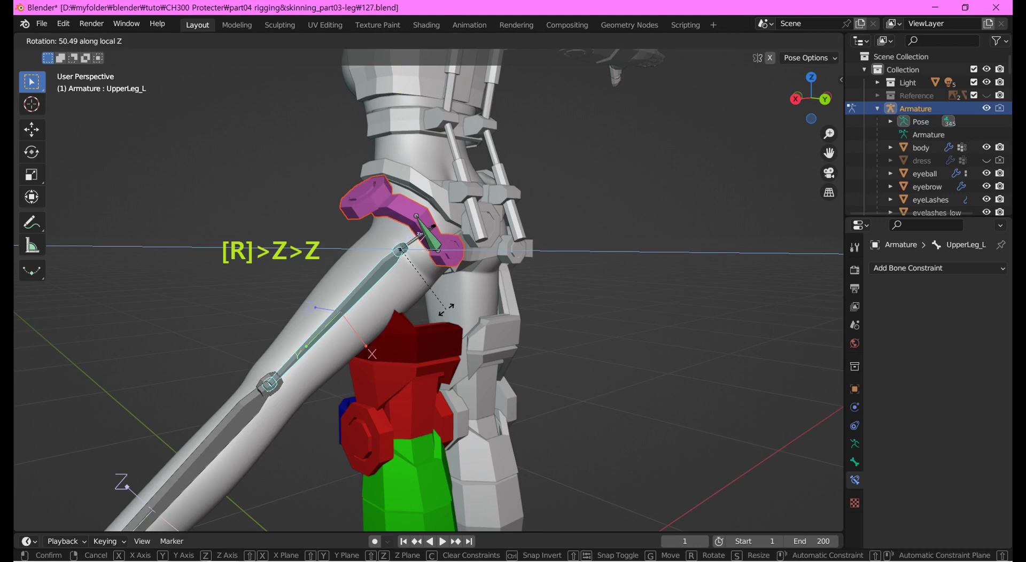
pyautogui.press('Escape')
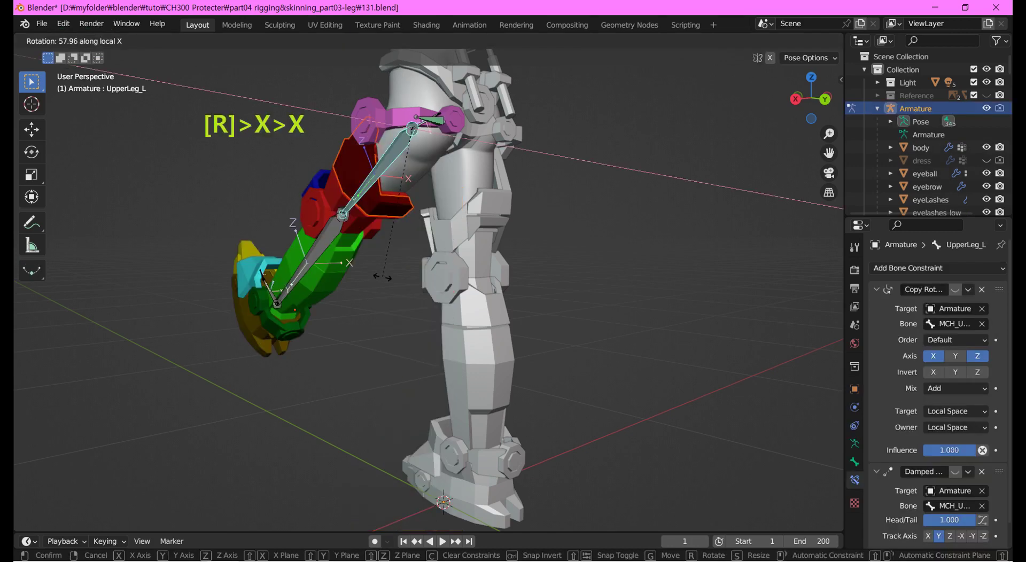
# - Examine the upper leg armour's motion by rotating UpperLeg_L about its local Z and Y axes, cancelling each rotation
pyautogui.press('z')
pyautogui.press('z')
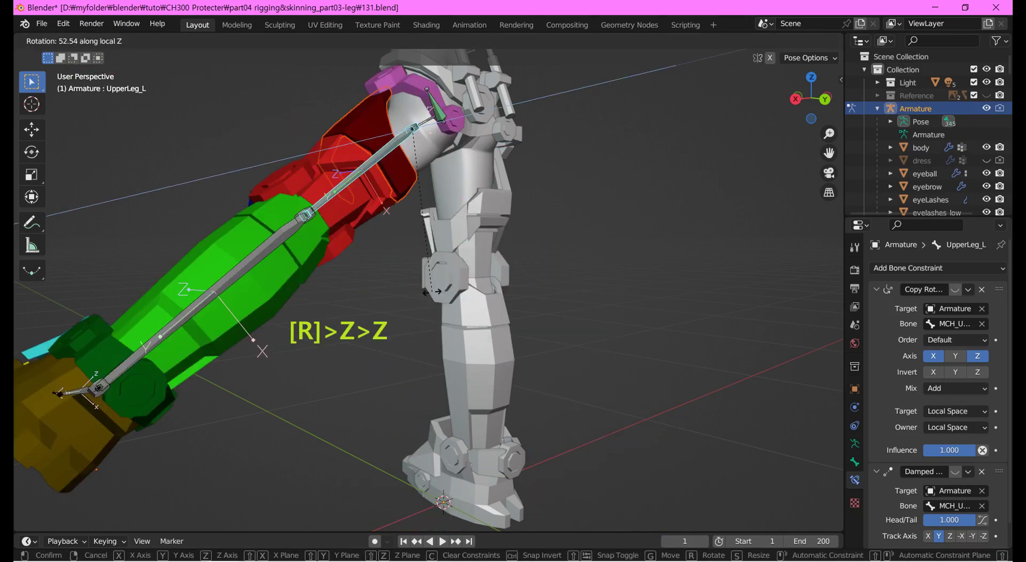
pyautogui.press('Escape')
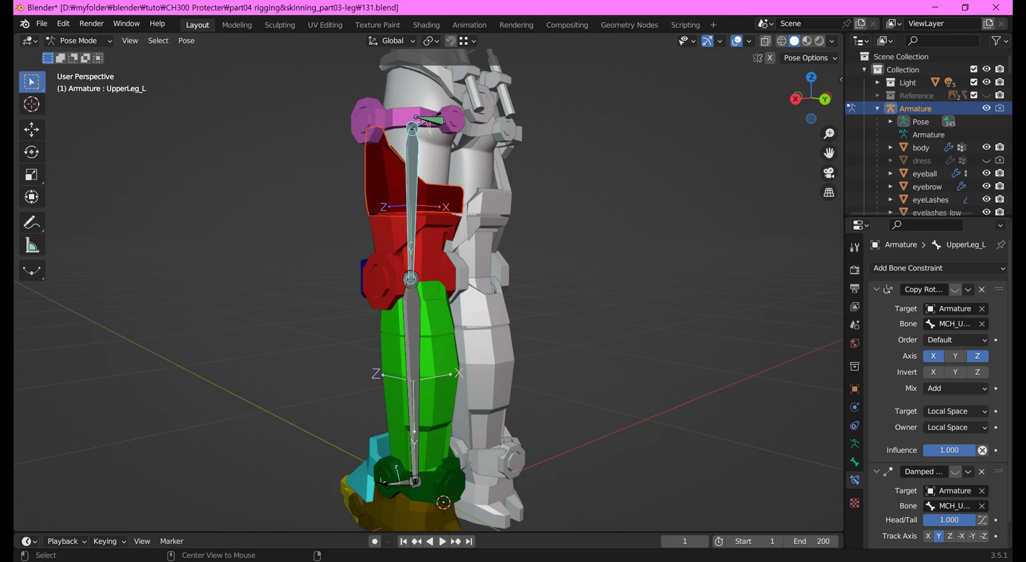
pyautogui.press('r')
pyautogui.press('y')
pyautogui.press('y')
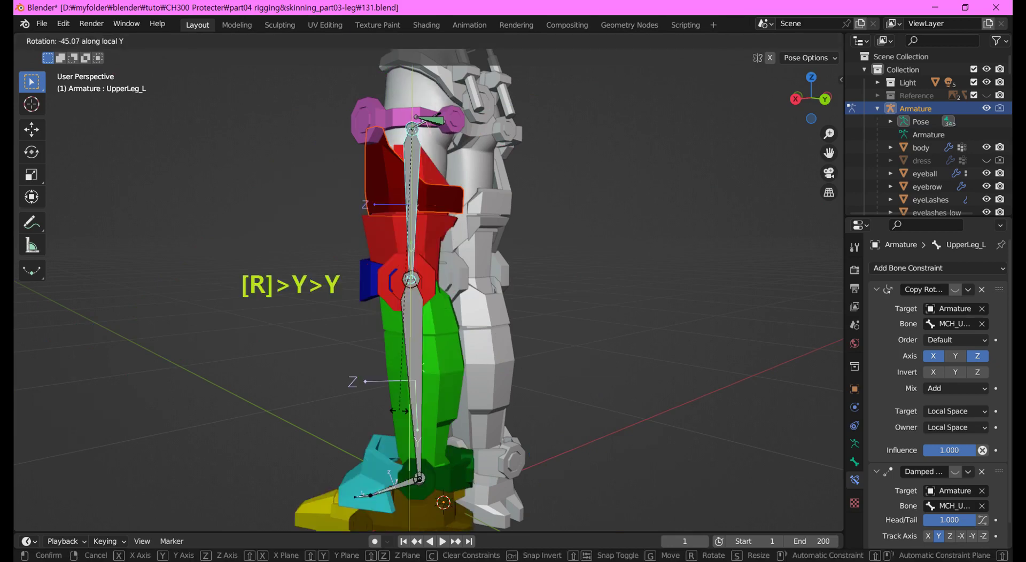
pyautogui.press('Escape')
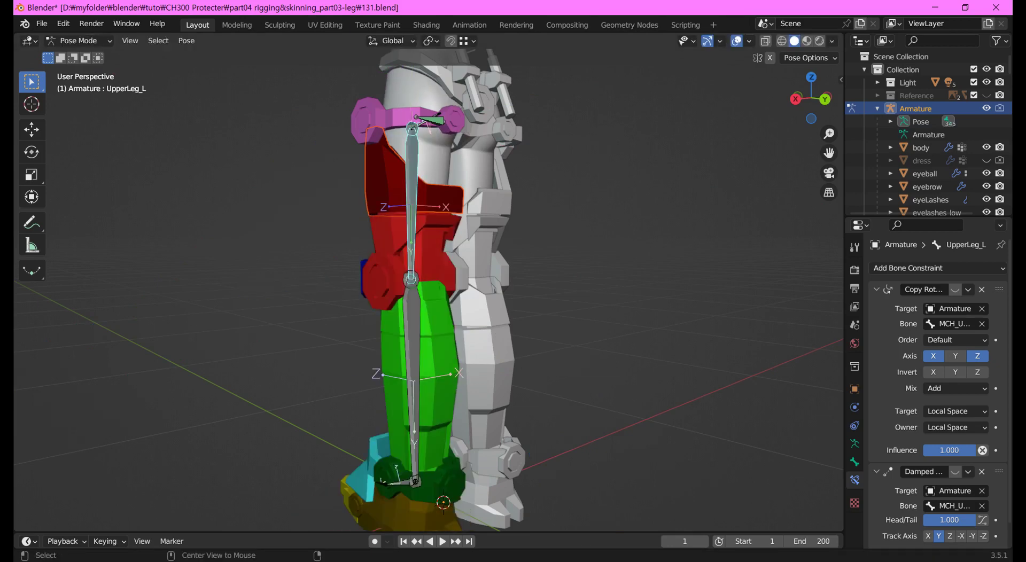
pyautogui.hotkey('ctrl', 'z')
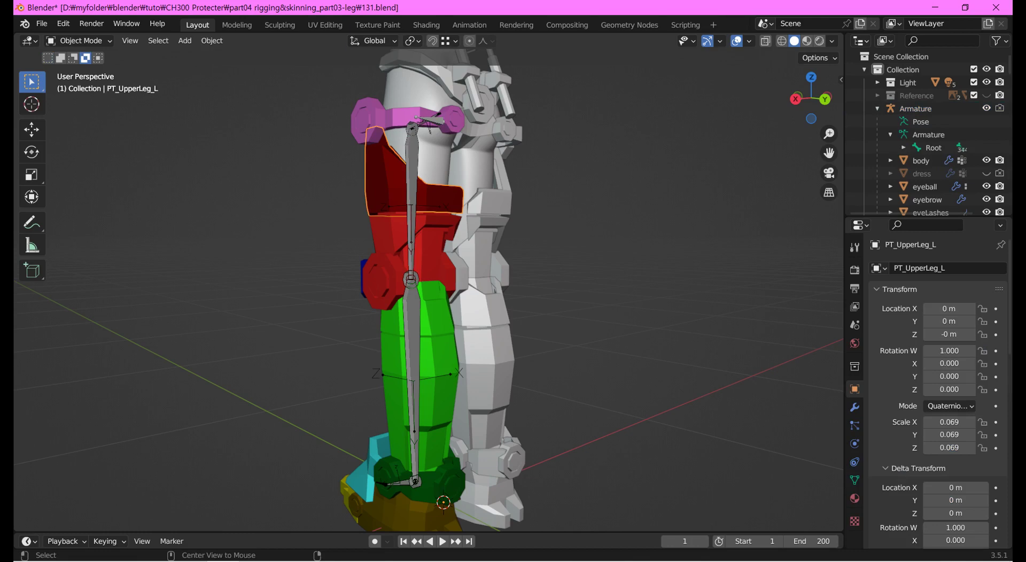
# - Create a non-deforming MCH_UpperLeg_L bone by duplicating UpperLeg_L in place and scaling the copy down with the Individual Origins pivot
pyautogui.click(412, 184)
pyautogui.click(79, 40)
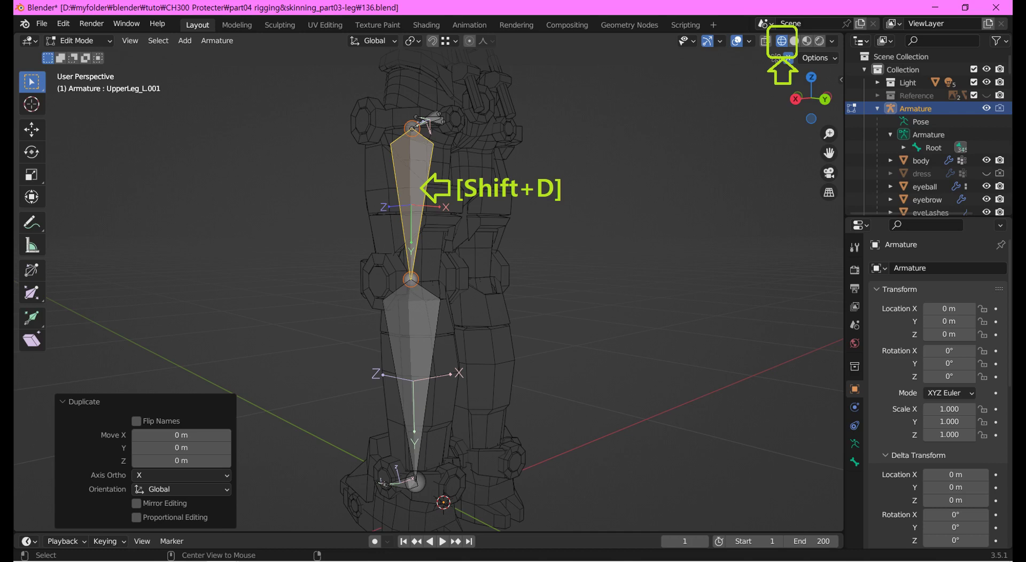
pyautogui.click(412, 41)
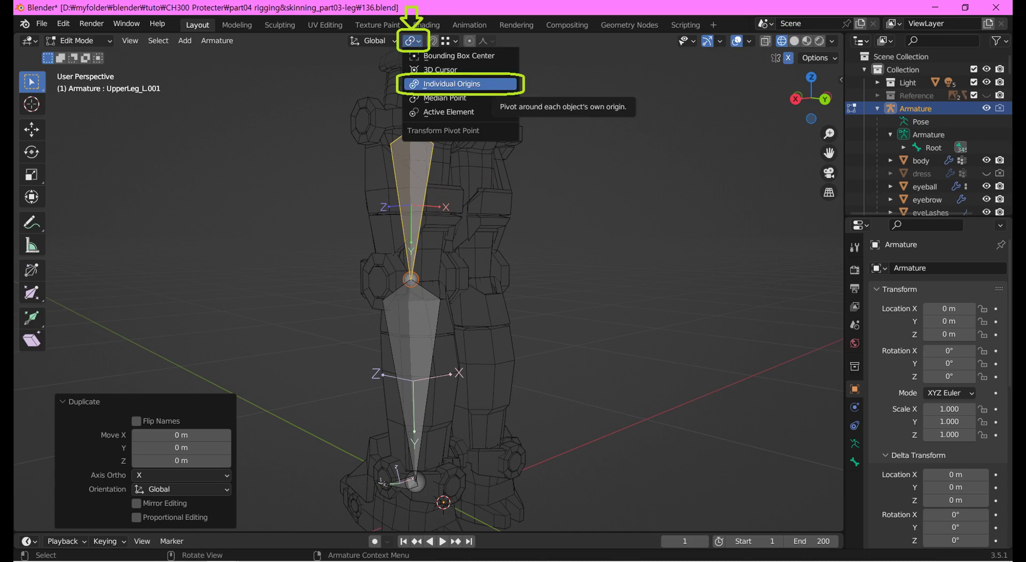
pyautogui.click(451, 84)
pyautogui.press('s')
pyautogui.click(430, 124)
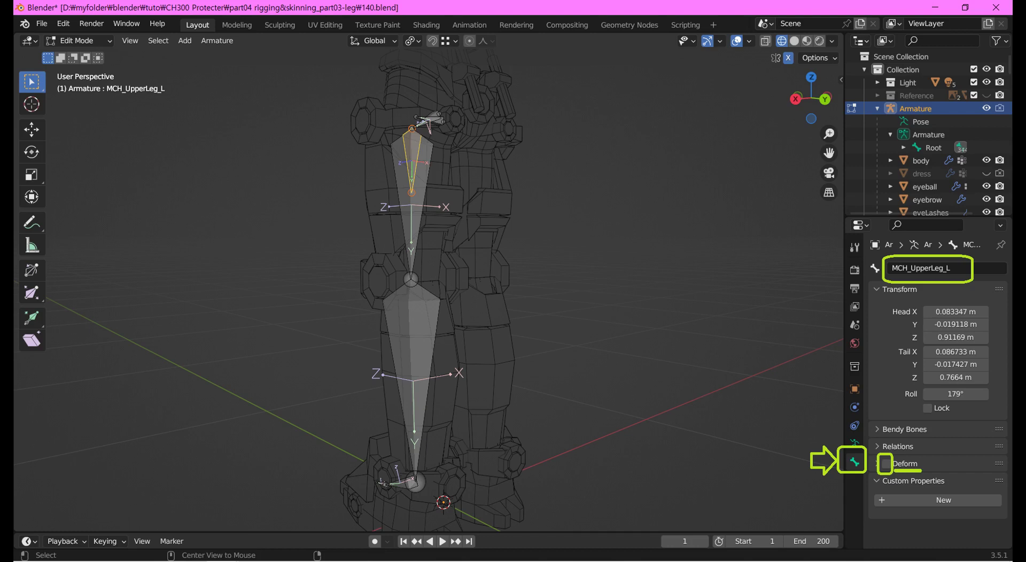
# - Remove the custom shape object from the MCH_UpperLeg_L bone in Pose Mode
pyautogui.hotkey('ctrl', 'Tab')
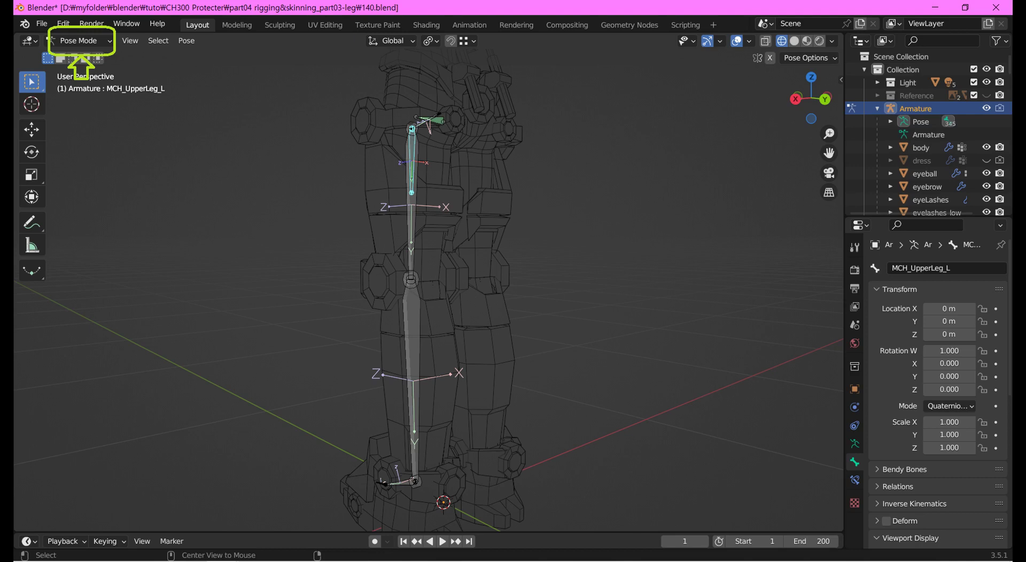
pyautogui.scroll(-8, 937, 375)
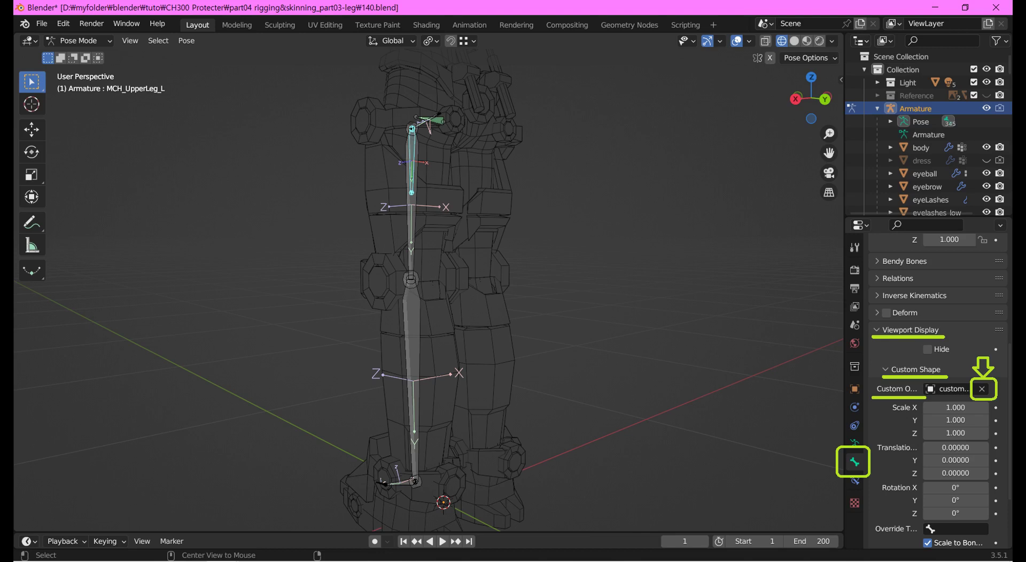
pyautogui.click(982, 389)
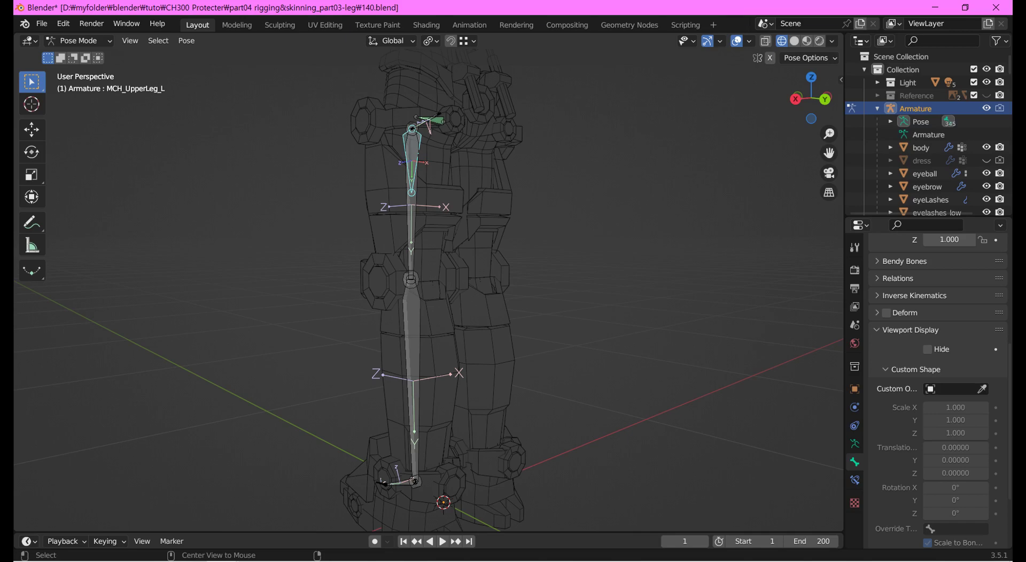
# - Add a Damped Track constraint to MCH_UpperLeg_L, targeting the Armature's UpperLeg_L bone with Head/Tail 1.000 and track axis Y
pyautogui.click(854, 480)
pyautogui.click(909, 267)
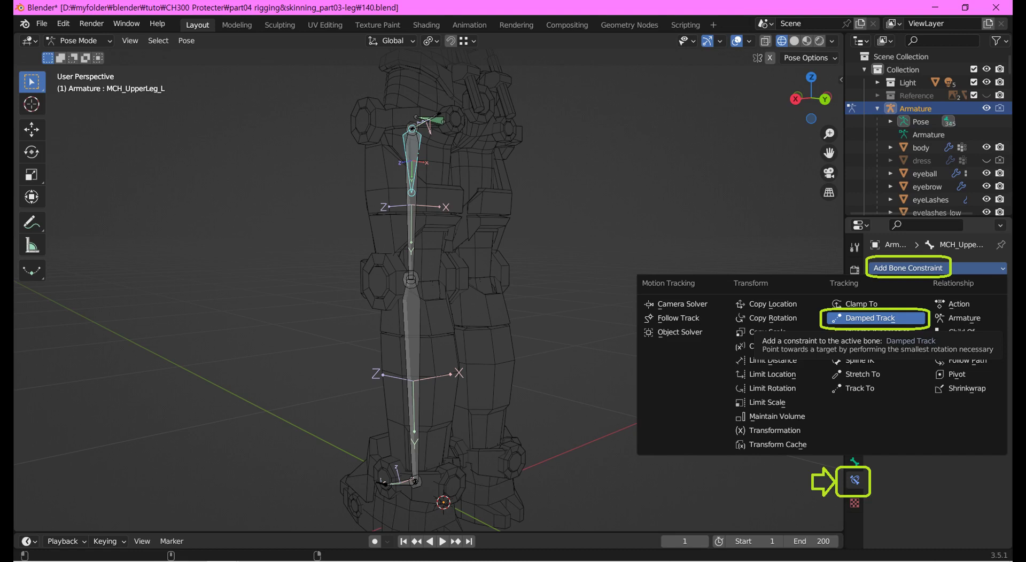
pyautogui.click(870, 318)
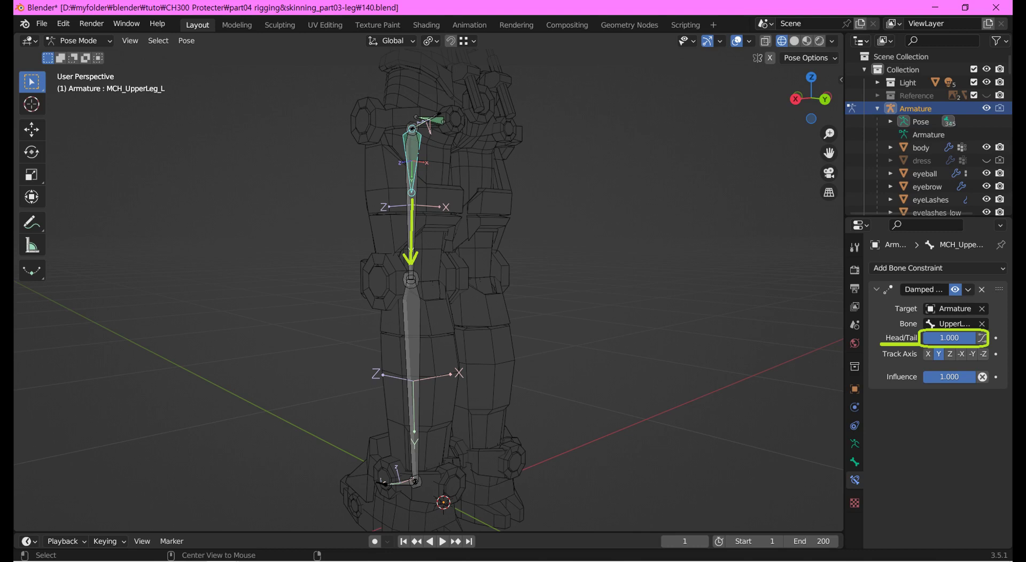
# - Test how the upper leg armour follows UpperLeg_L by rotating the bone about its local X axis, then cancel the rotation
pyautogui.click(79, 41)
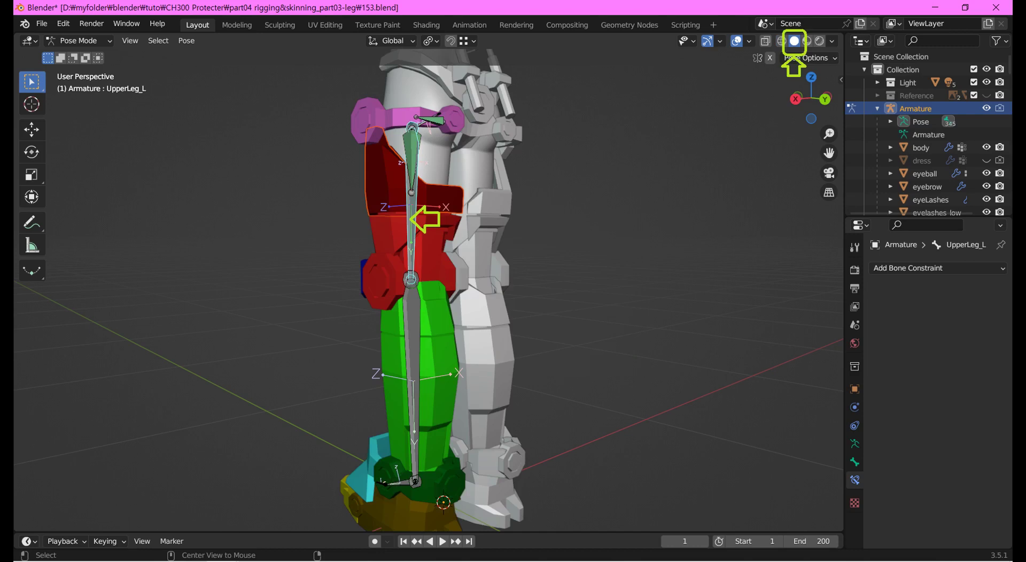
pyautogui.press('r')
pyautogui.press('x')
pyautogui.press('x')
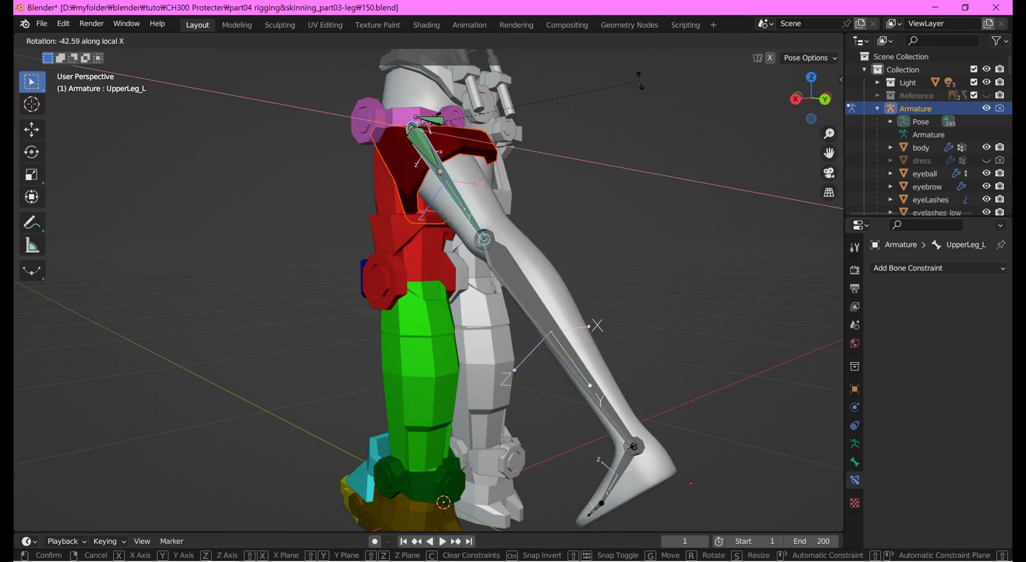
pyautogui.press('Escape')
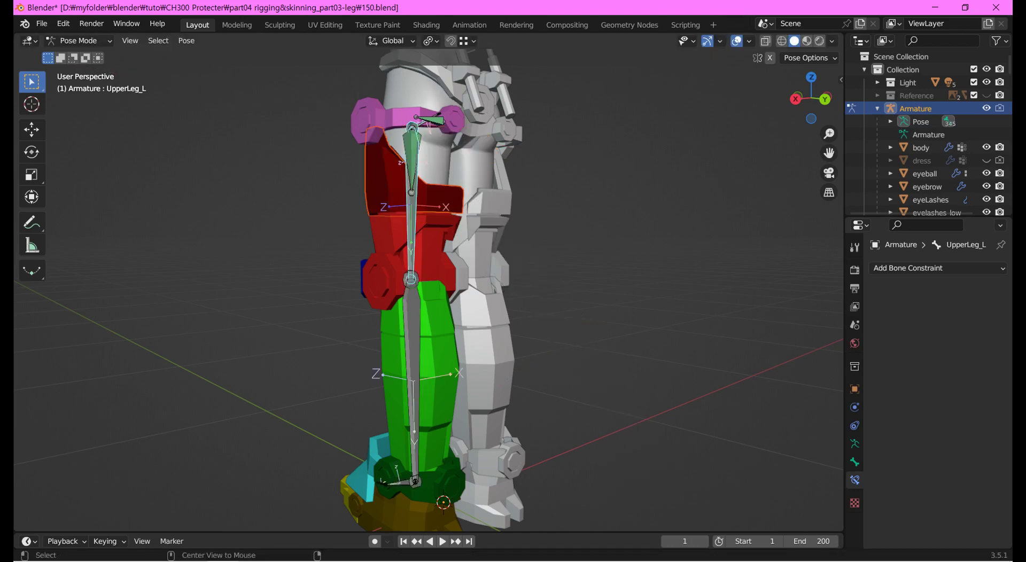
# - Test how the upper leg armour follows UpperLeg_L by rotating the bone about its local Z and Y axes, cancelling each rotation
pyautogui.press('r')
pyautogui.press('z')
pyautogui.press('z')
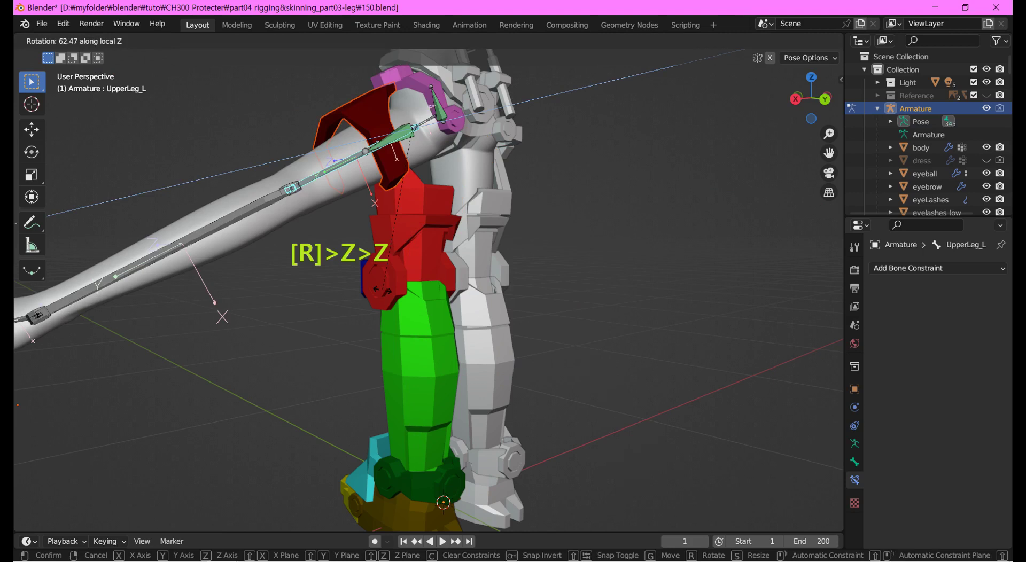
pyautogui.press('Escape')
pyautogui.press('r')
pyautogui.press('y')
pyautogui.press('y')
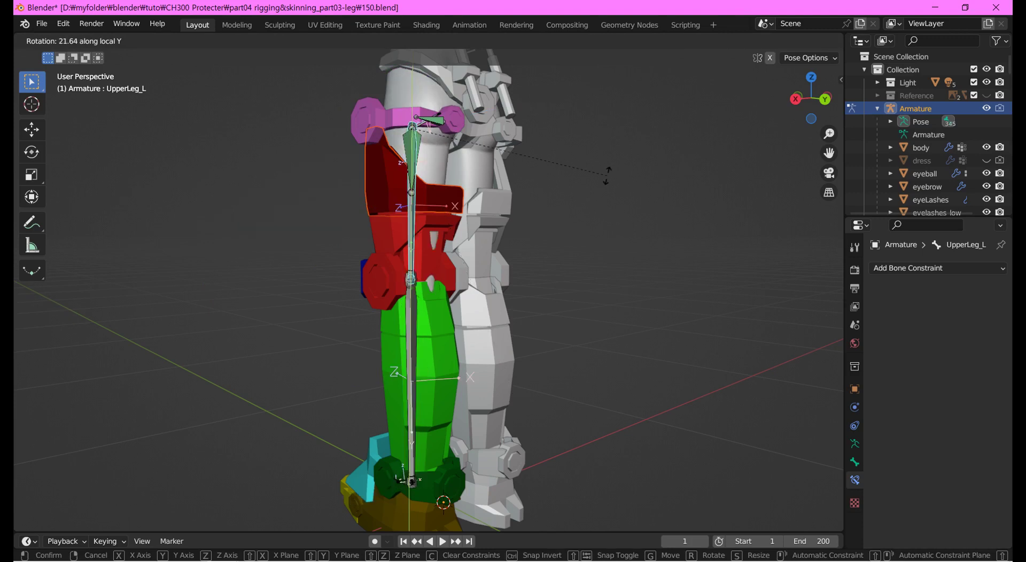
pyautogui.rightClick(607, 175)
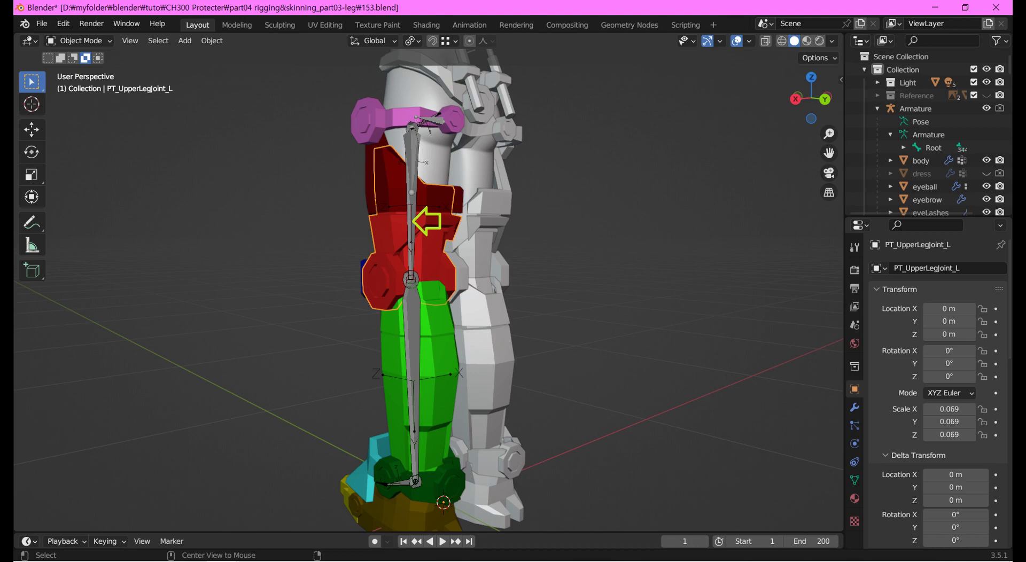
# - Parent the PT_UpperLegJoint_L armour part to the Armature's UpperLeg_L bone using the Bone parent type
pyautogui.click(412, 225)
pyautogui.click(80, 41)
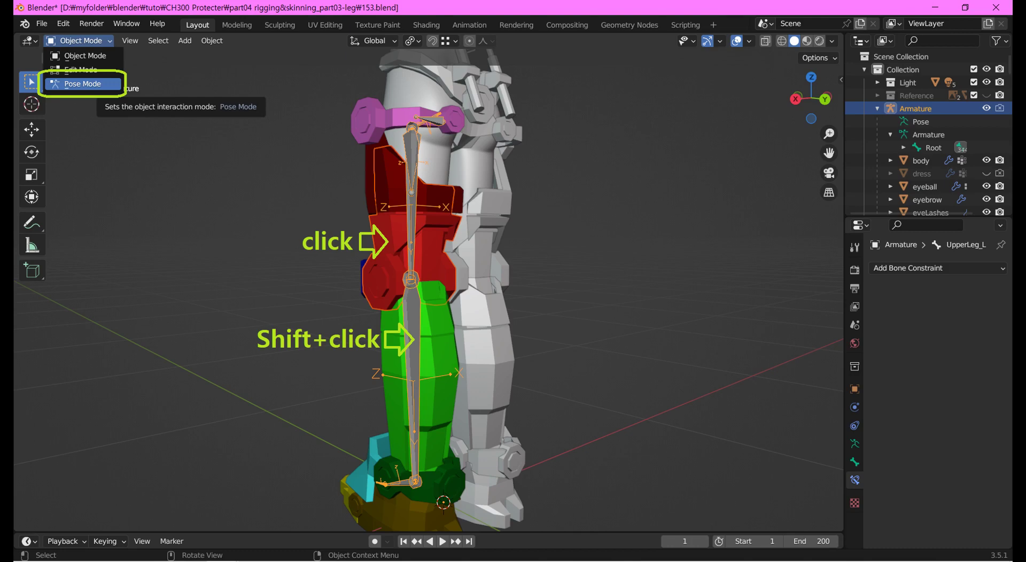
pyautogui.click(82, 83)
pyautogui.hotkey('ctrl', 'p')
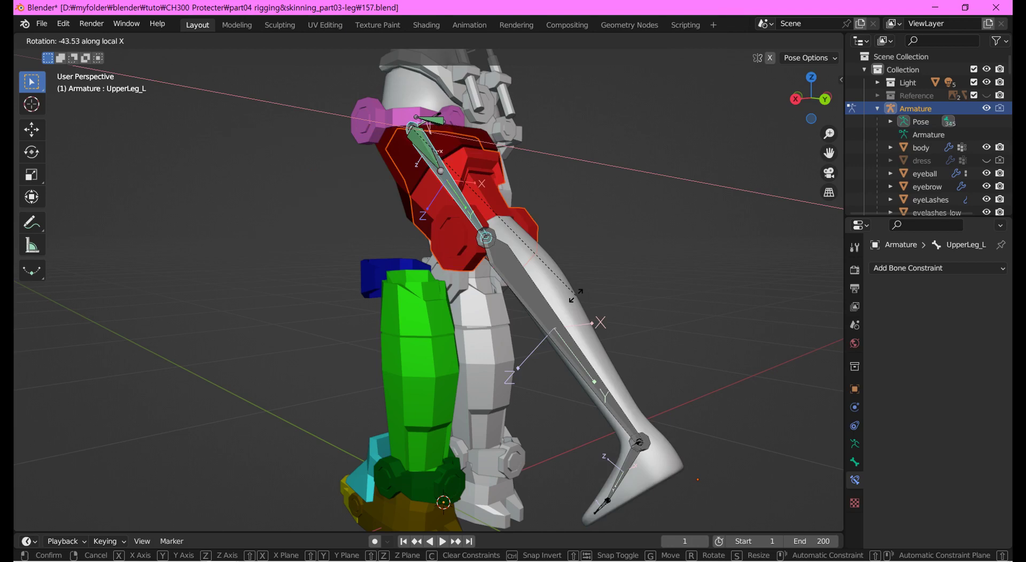
# - Test how the upper leg joint follows UpperLeg_L by rotating the bone about its local X, Y and Z axes, cancelling each rotation
pyautogui.press('Escape')
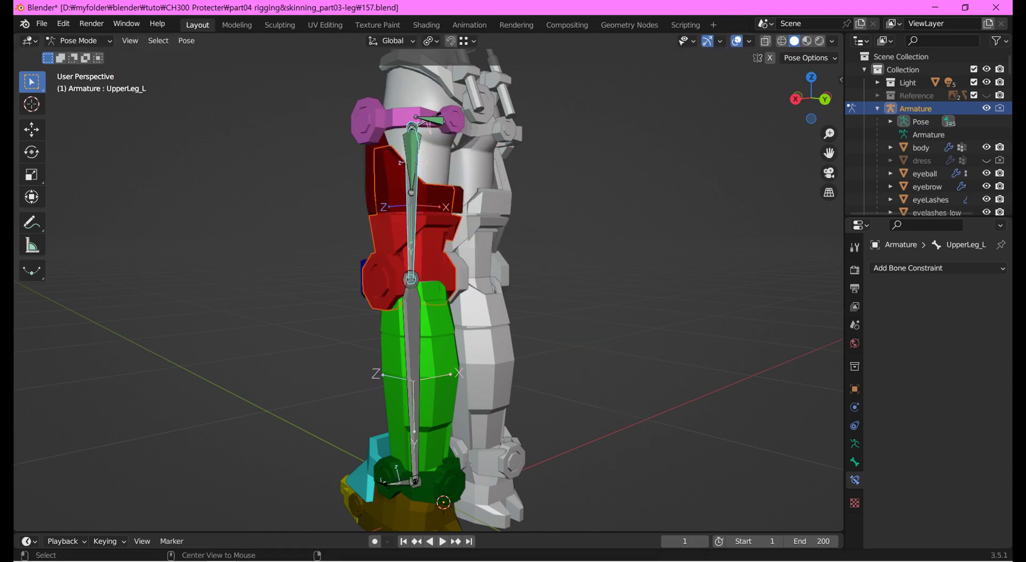
pyautogui.press('r')
pyautogui.press('y')
pyautogui.press('y')
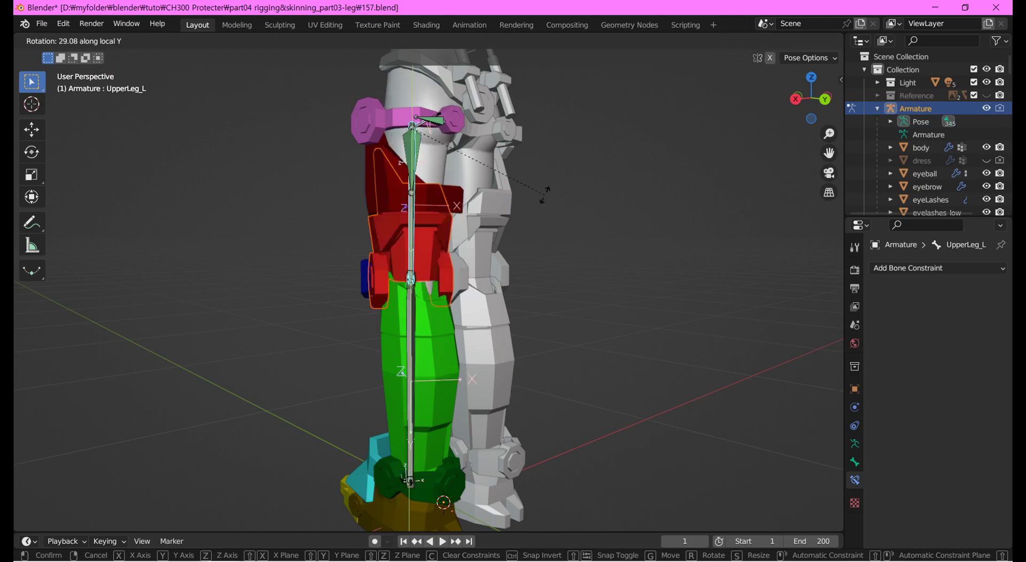
pyautogui.press('Escape')
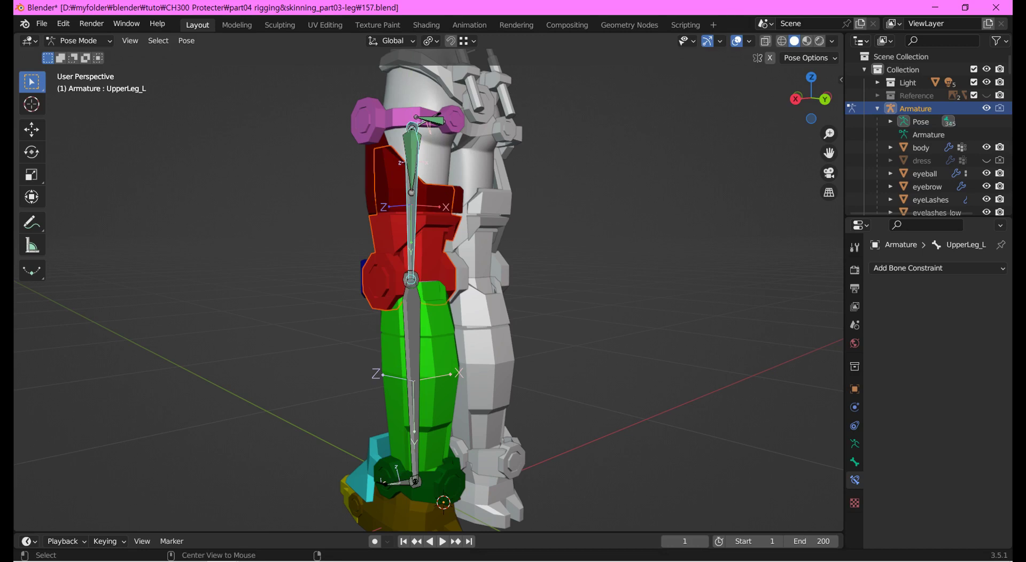
pyautogui.press('r')
pyautogui.press('z')
pyautogui.press('z')
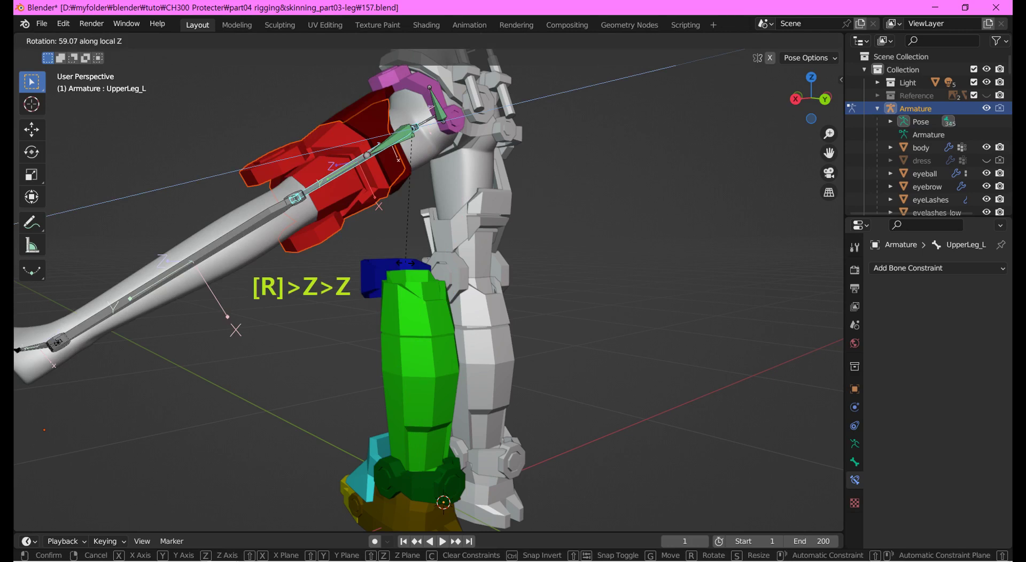
pyautogui.press('Escape')
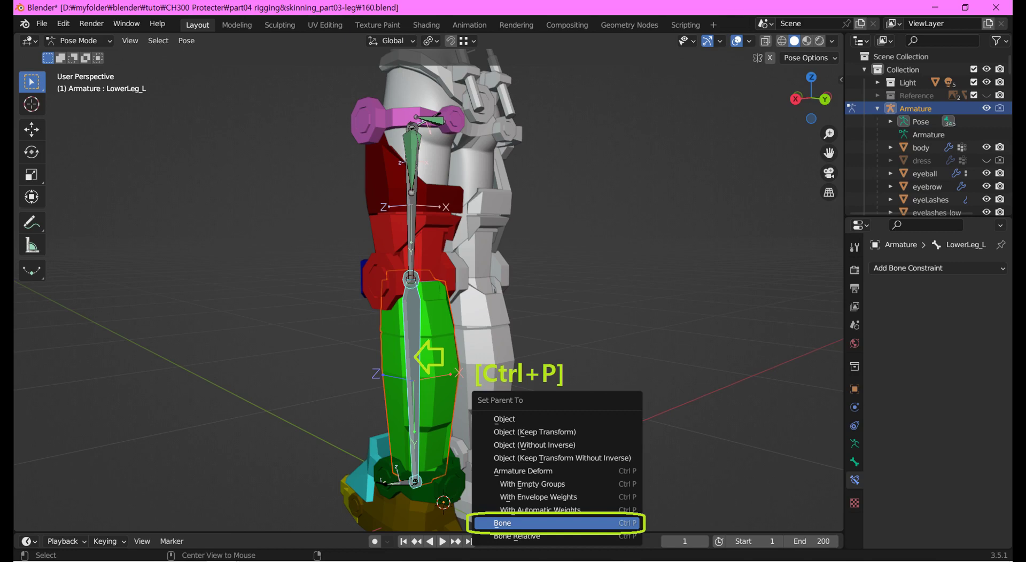
# - Parent the green lower leg armour to the LowerLeg_L bone and test it with a cancelled rotation about the bone's local X axis
pyautogui.click(502, 523)
pyautogui.press('r')
pyautogui.press('x')
pyautogui.press('x')
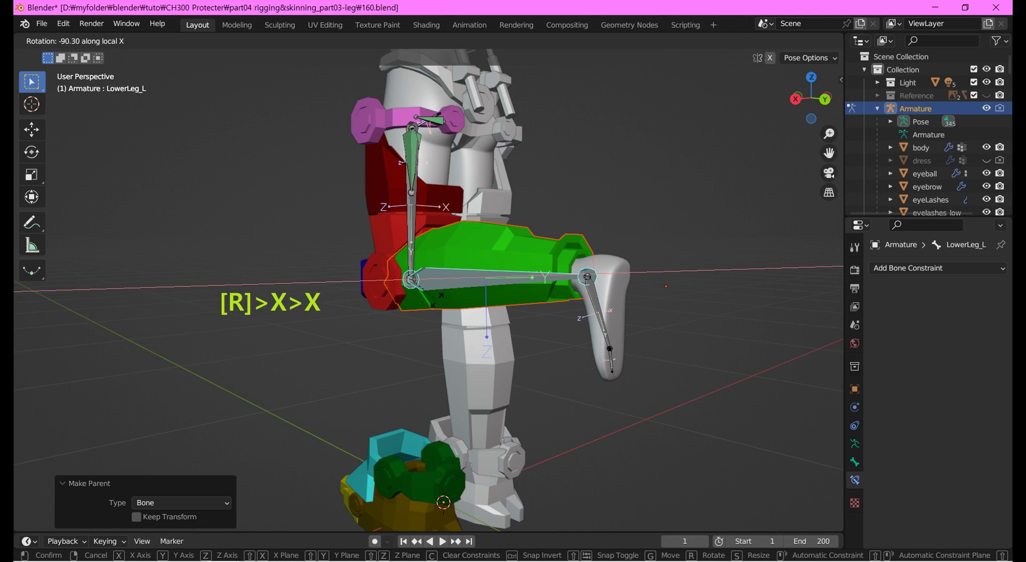
pyautogui.press('Escape')
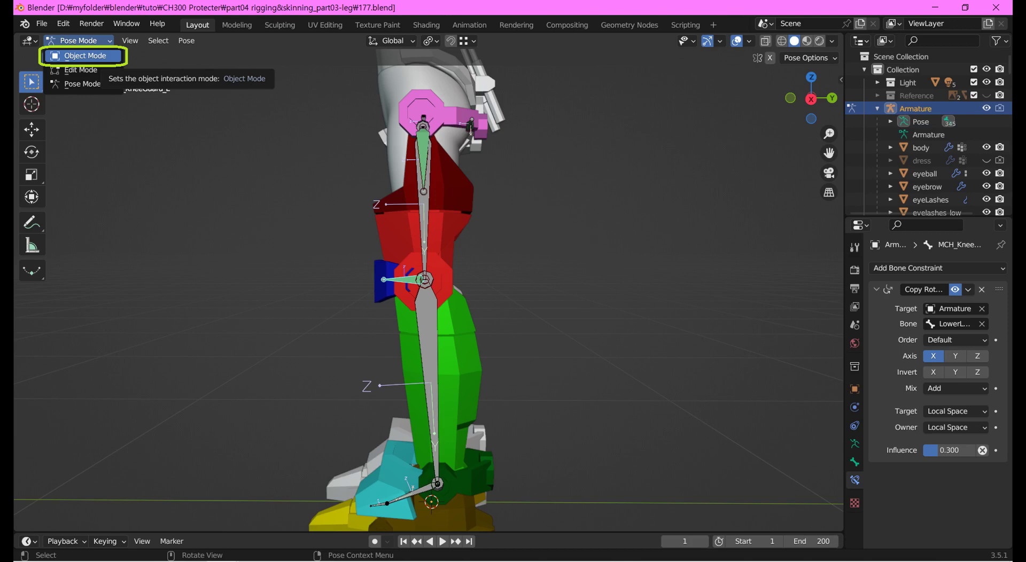
# - Parent the blue knee guard to the MCH_KneeGuard_L bone in Pose Mode using the Bone parent type
pyautogui.click(85, 55)
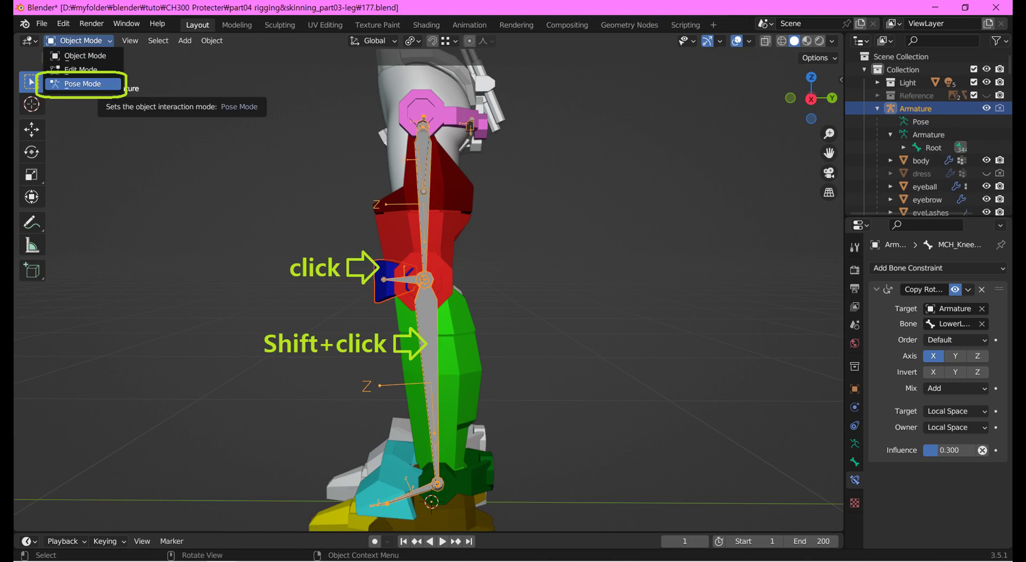
pyautogui.click(82, 84)
pyautogui.click(395, 279)
pyautogui.hotkey('ctrl', 'p')
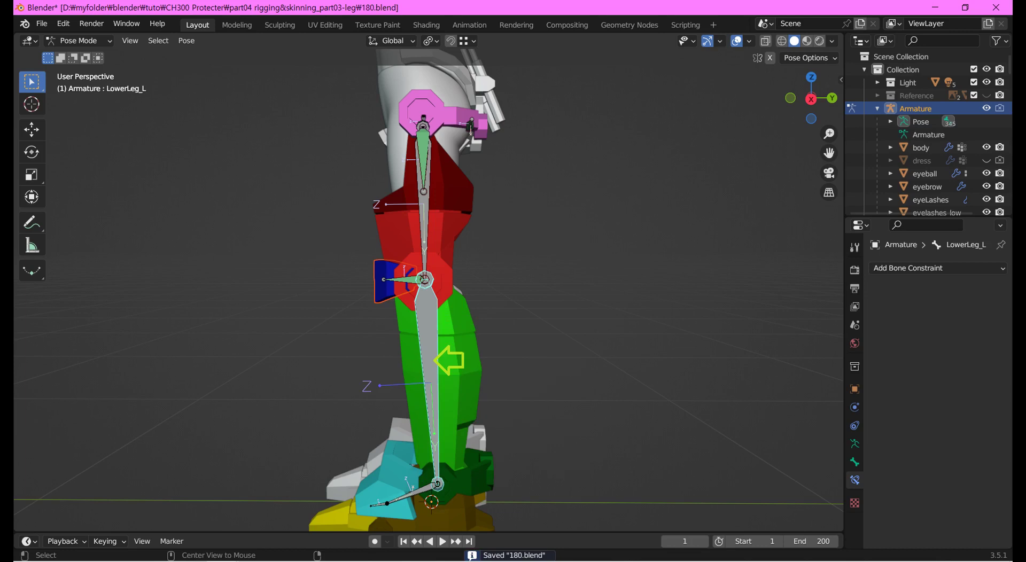
# - Test how the knee guard responds by rotating LowerLeg_L about its local X axis, and cancel the rotation
pyautogui.press('r')
pyautogui.press('x')
pyautogui.press('x')
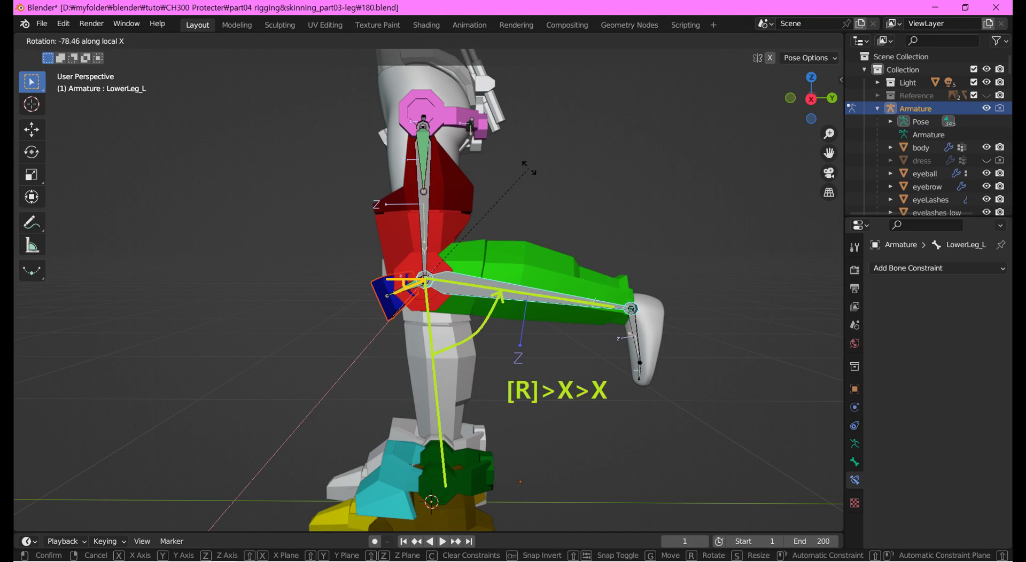
pyautogui.press('Escape')
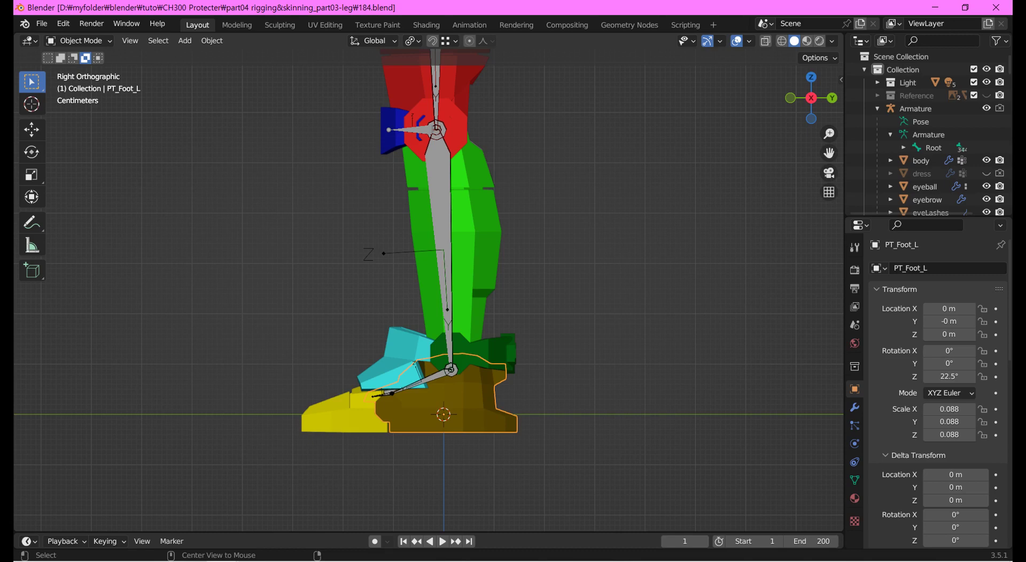
# - Create a non-deforming MCH_Foot_L bone just above Foot_L in the armature's Edit Mode
pyautogui.click(449, 257)
pyautogui.click(79, 40)
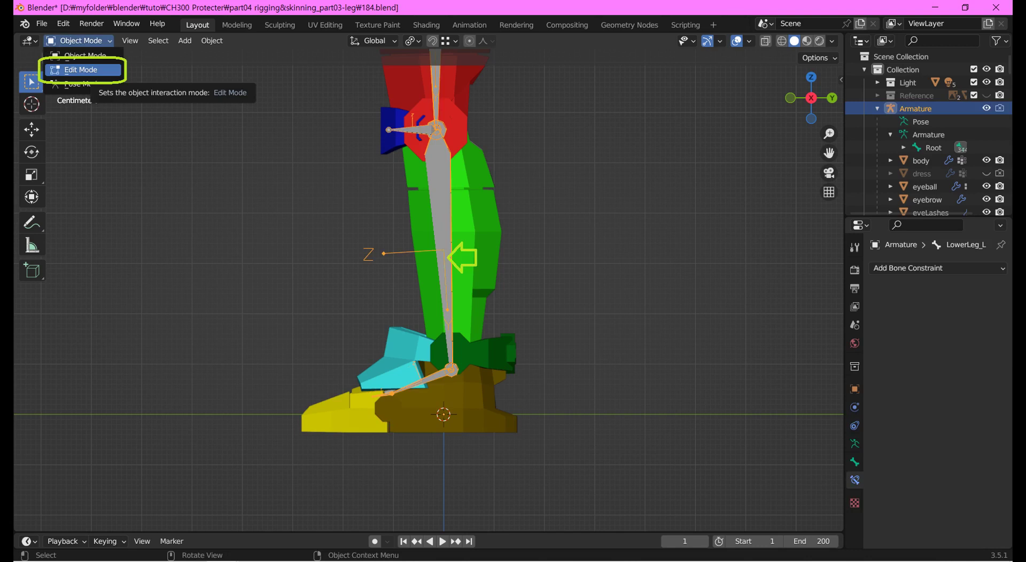
pyautogui.click(80, 70)
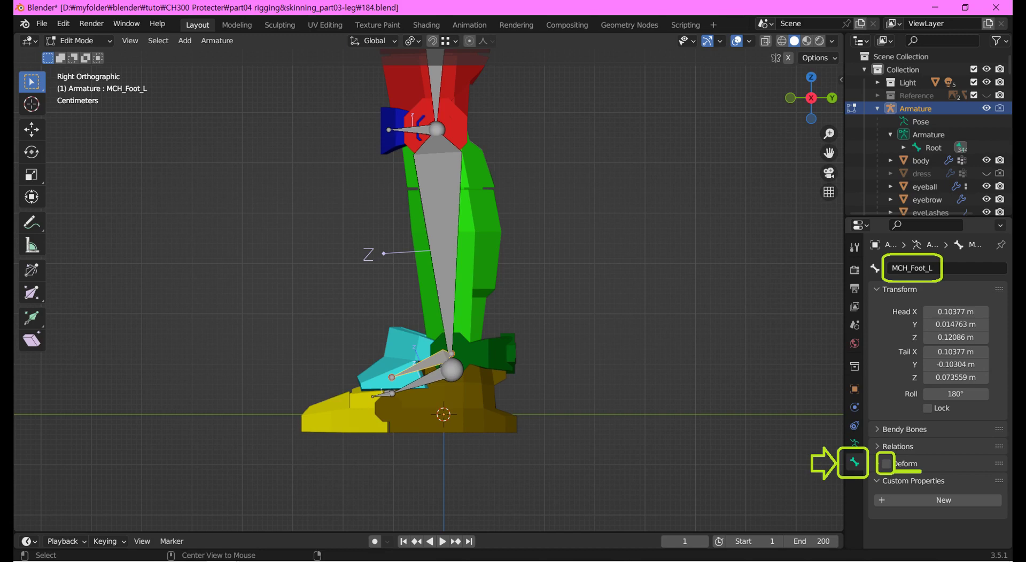
# - Remove MCH_Foot_L's custom shape in Pose Mode and add a Copy Rotation constraint targeting Foot_L, with Target and Owner in Local Space
pyautogui.hotkey('ctrl', 'Tab')
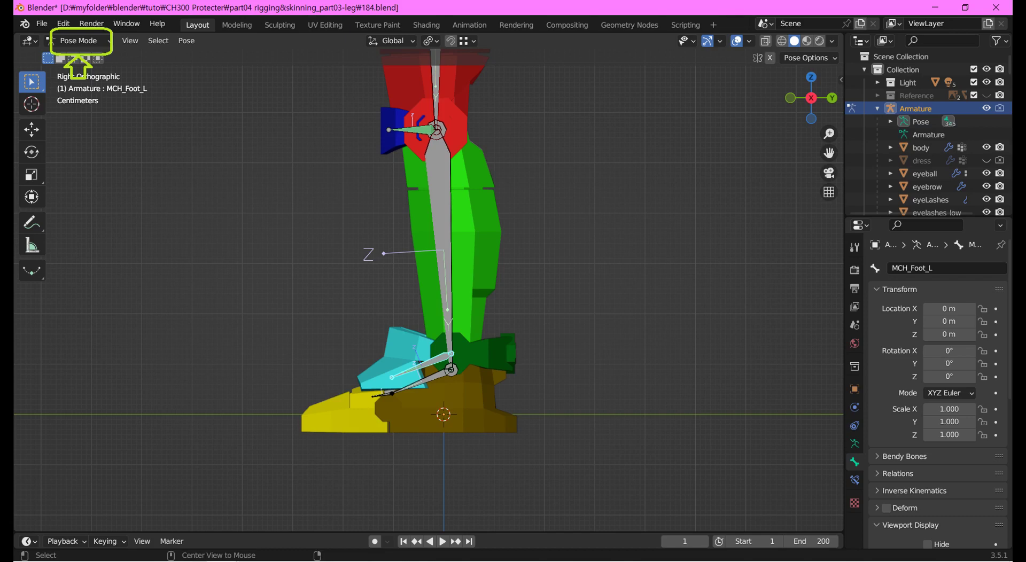
pyautogui.scroll(-8, 938, 385)
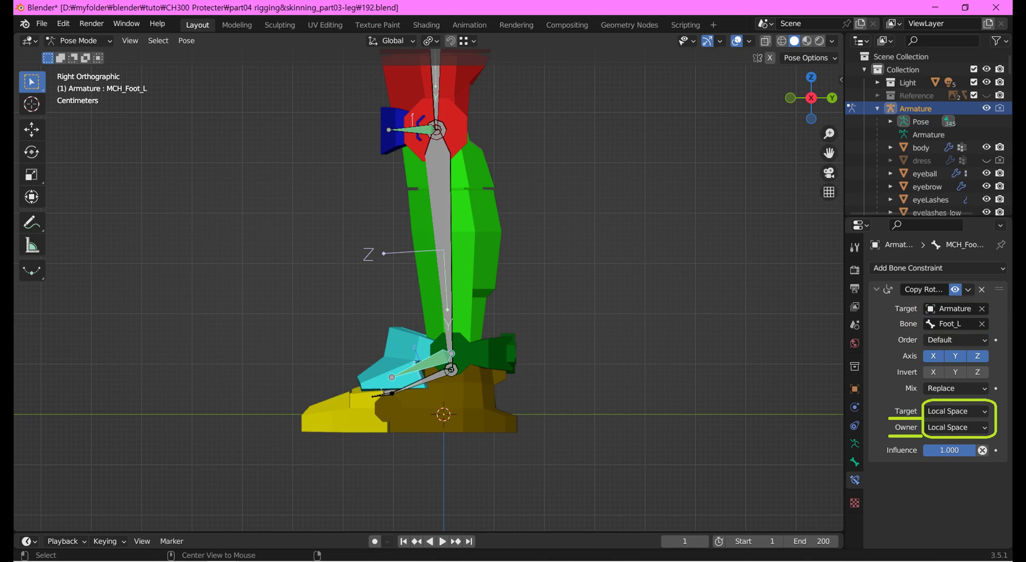
# - Parent the brown PT_Foot_L armour to the MCH_Foot_L bone in Pose Mode using the Bone parent type
pyautogui.click(79, 41)
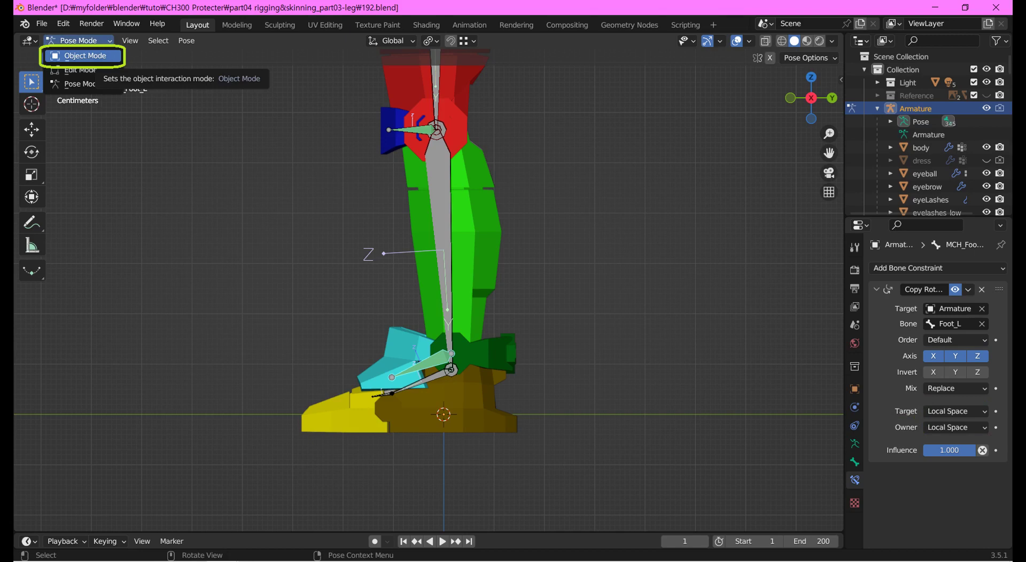
pyautogui.click(85, 55)
pyautogui.click(78, 41)
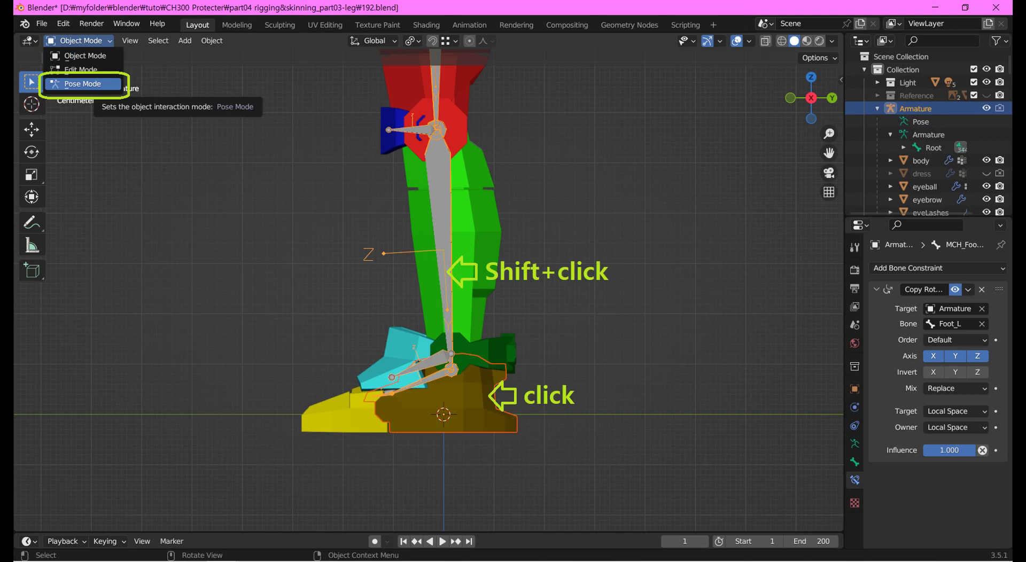
pyautogui.click(81, 84)
pyautogui.hotkey('ctrl', 'p')
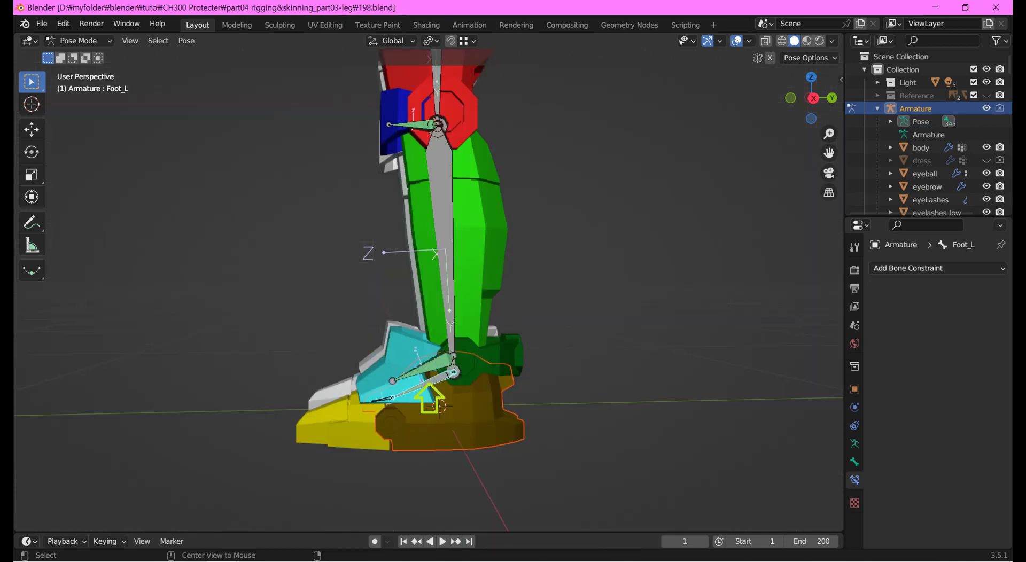
# - Test how the foot armour follows Foot_L by rotating the bone about its X, Y and Z axes without keeping the rotations
pyautogui.press('r')
pyautogui.press('x')
pyautogui.press('x')
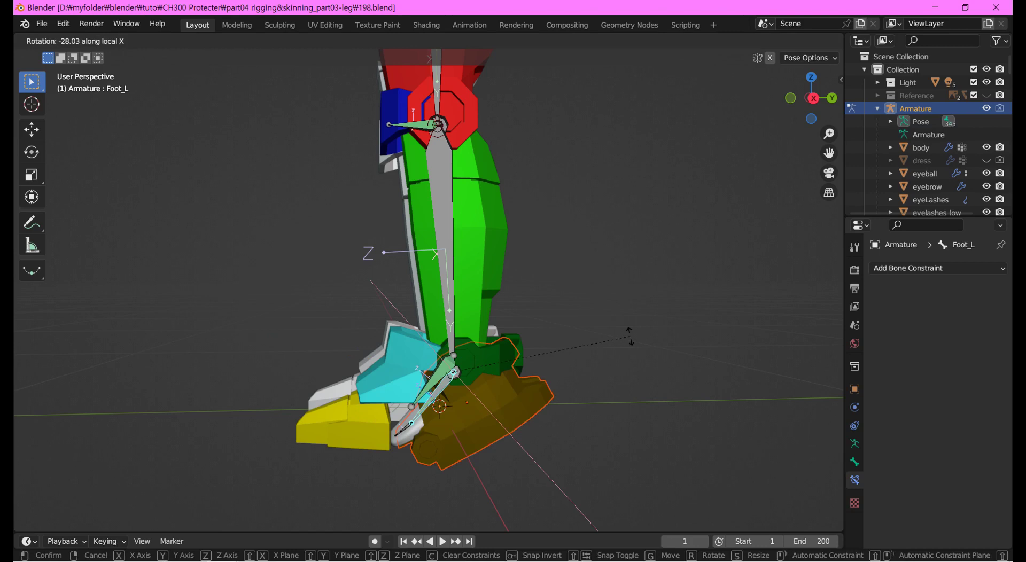
pyautogui.press('Escape')
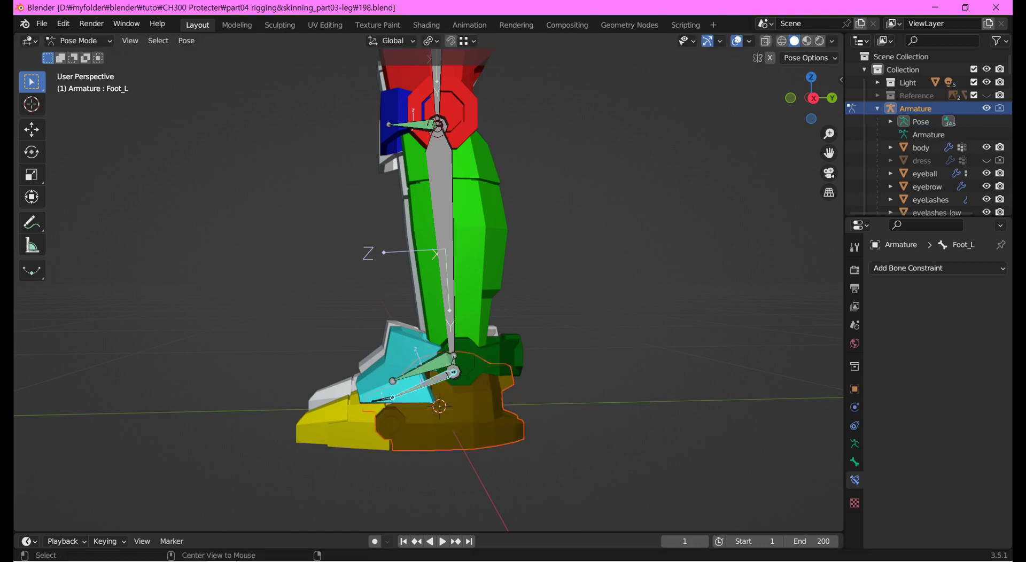
pyautogui.press('r')
pyautogui.press('y')
pyautogui.press('y')
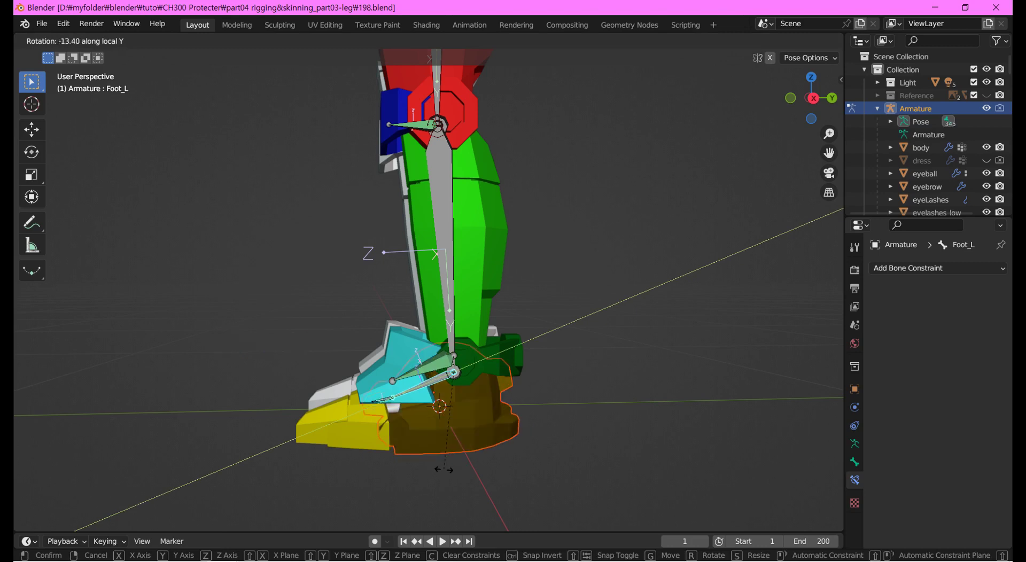
pyautogui.press('Escape')
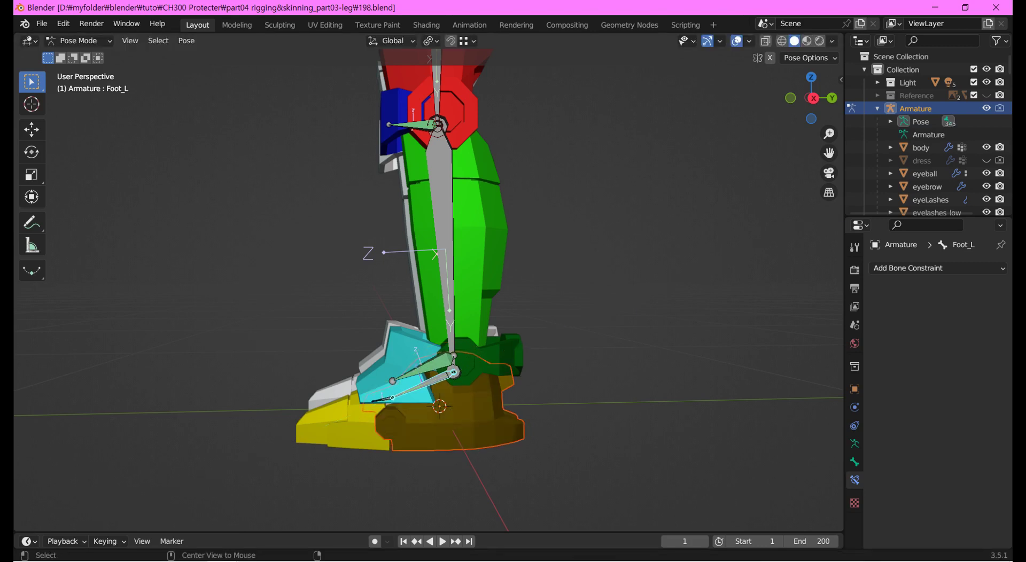
pyautogui.press('r')
pyautogui.press('z')
pyautogui.press('z')
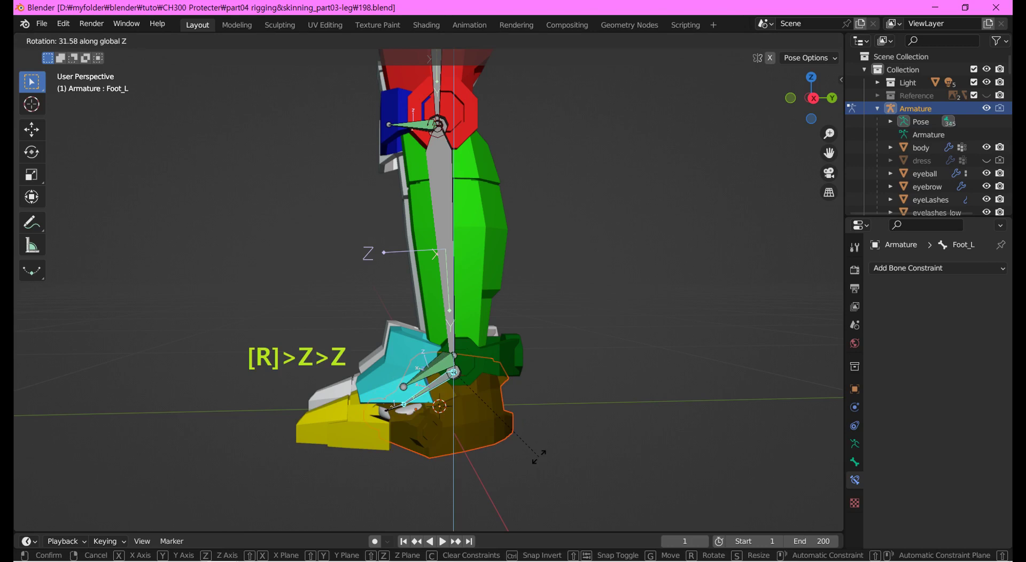
pyautogui.click(460, 476)
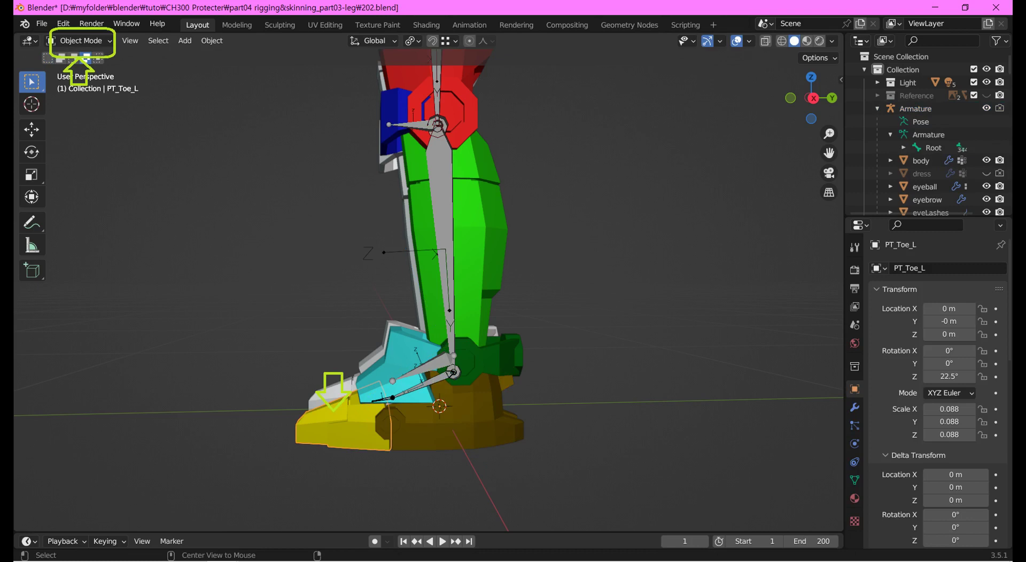
# - Create a non-deforming MCH_Toe_L bone just below Toe_L and remove its custom shape object in Pose Mode
pyautogui.press('KP_3')
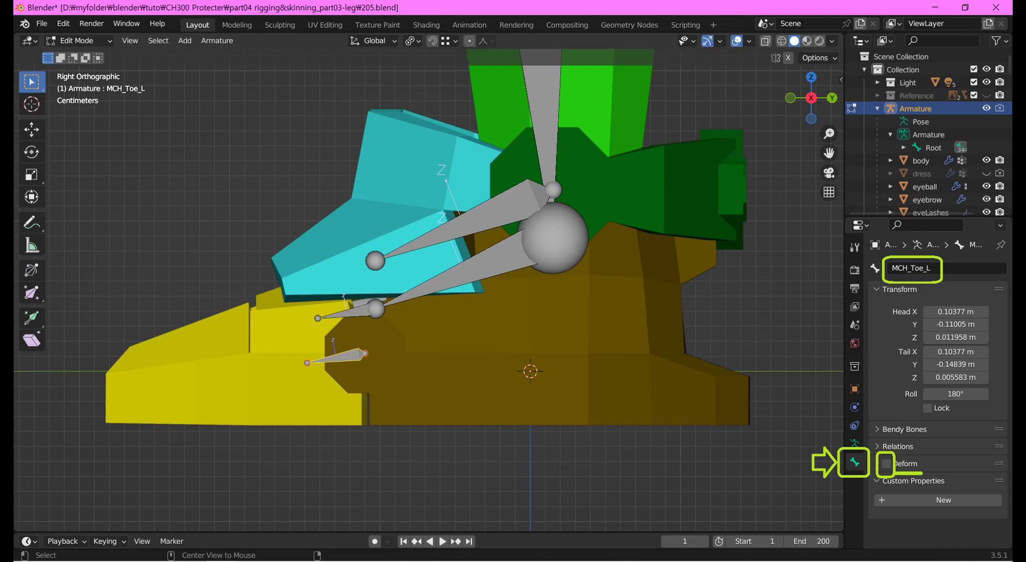
pyautogui.hotkey('ctrl', 'Tab')
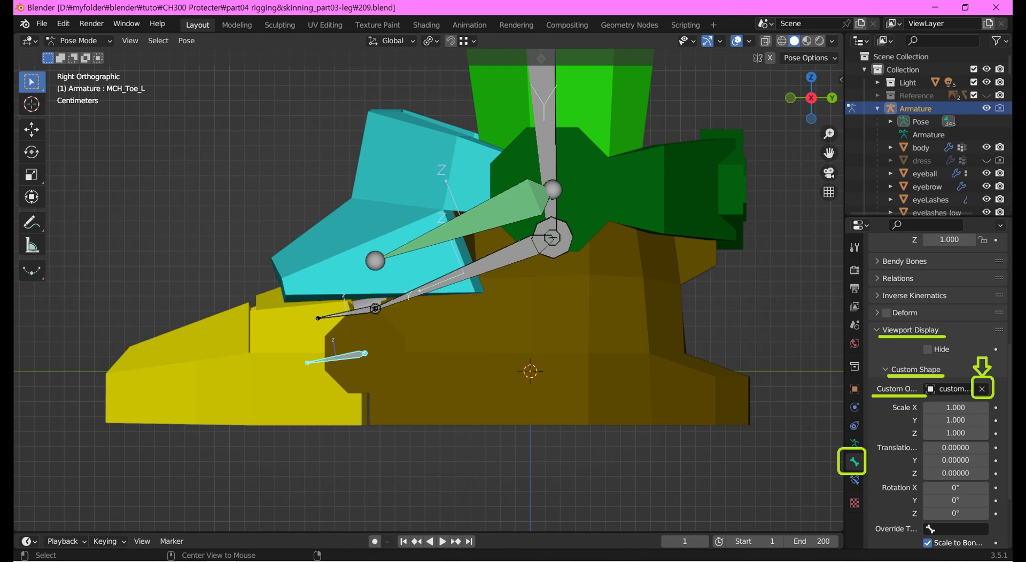
pyautogui.click(981, 388)
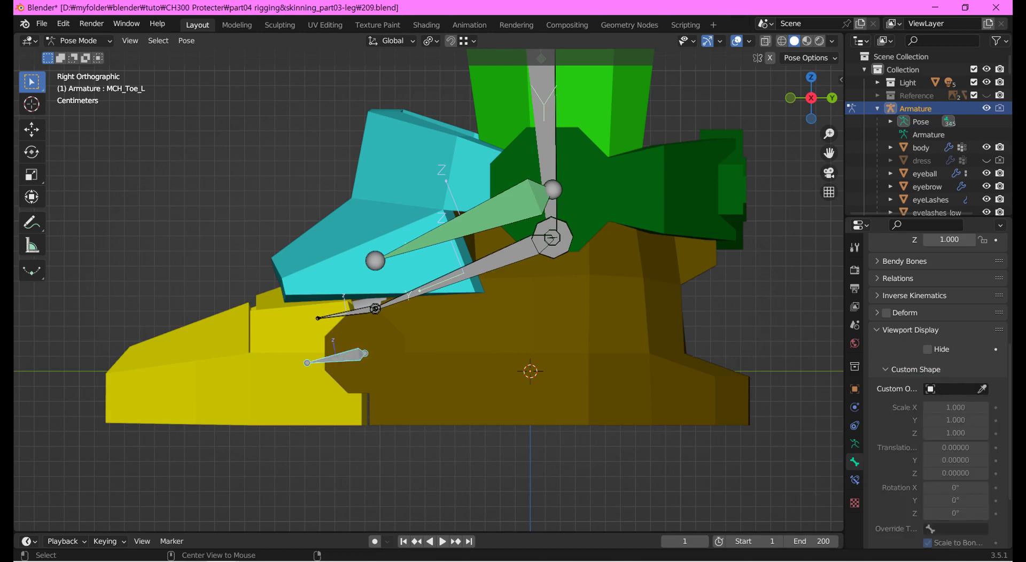
# - Add a Copy Rotation constraint to MCH_Toe_L, targeting the Armature's Toe_L bone with Target and Owner set to Local Space
pyautogui.click(854, 480)
pyautogui.click(908, 268)
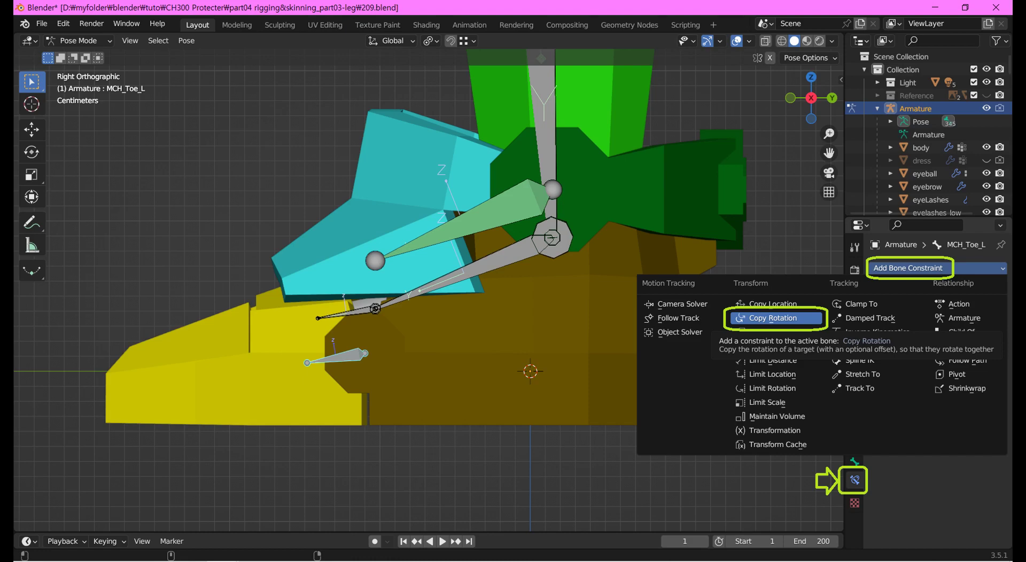
pyautogui.click(773, 318)
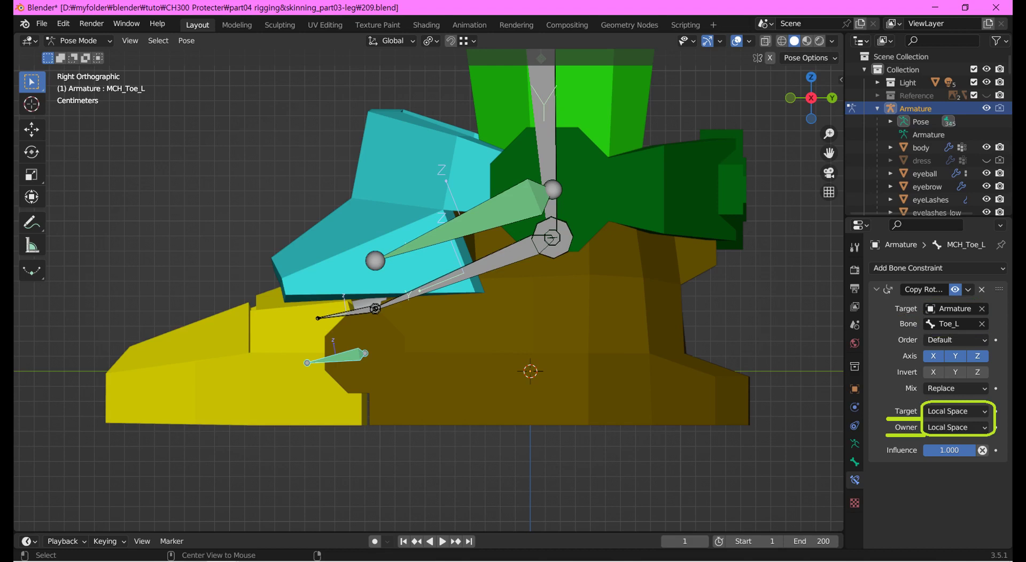
# - Parent the yellow toe armour to the MCH_Toe_L bone in Pose Mode using the Bone parent type
pyautogui.click(79, 40)
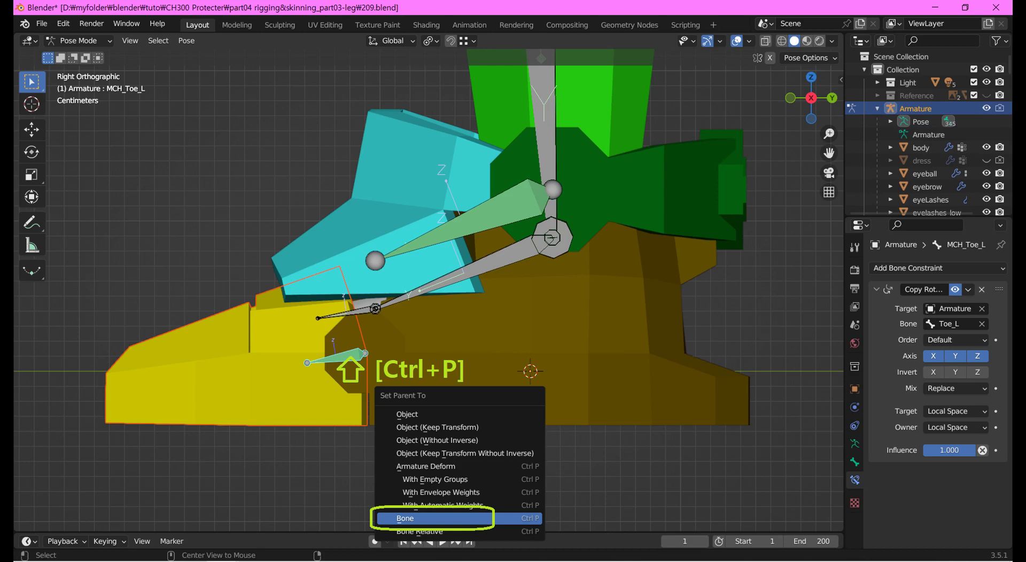
pyautogui.click(405, 518)
# - Test how the toe armour follows Toe_L by rotating the bone about its local X axis without keeping the rotation
pyautogui.click(348, 314)
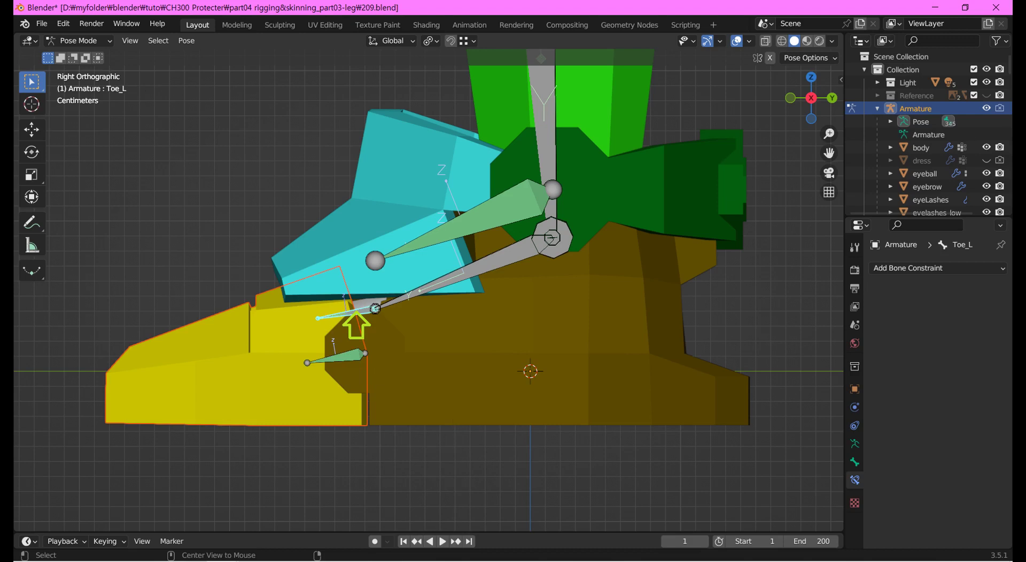
pyautogui.press('r')
pyautogui.press('x')
pyautogui.press('x')
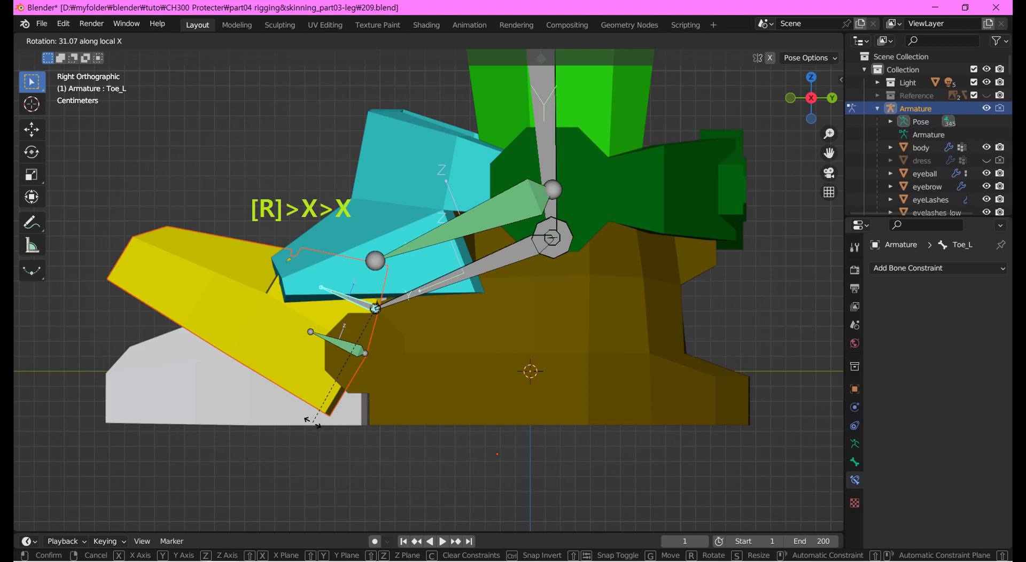
pyautogui.press('Escape')
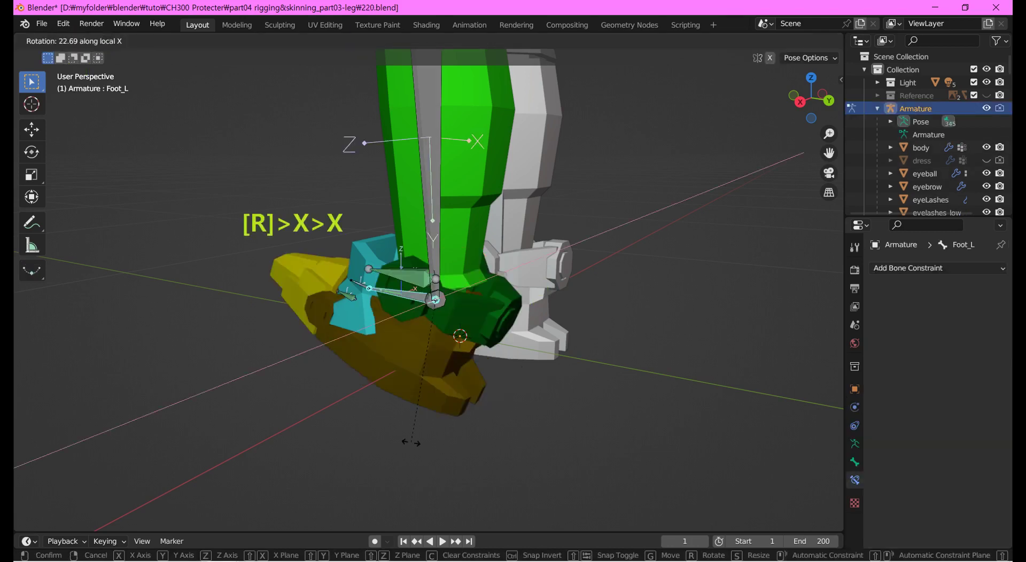
# - Test the foot and ankle parts by rotating Foot_L about its local X, Z and Y axes without keeping the rotations
pyautogui.press('Escape')
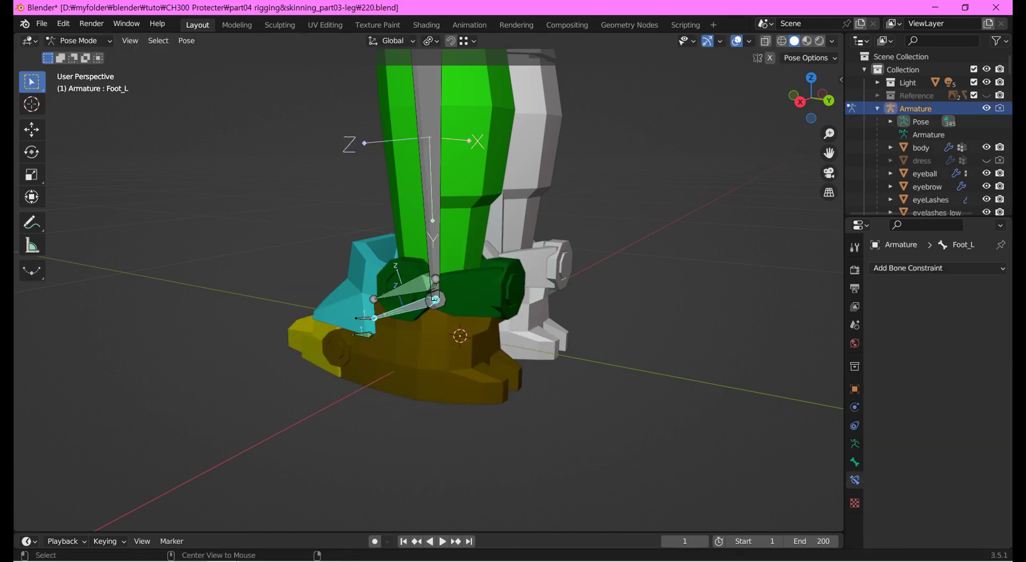
pyautogui.press('r')
pyautogui.press('z')
pyautogui.press('z')
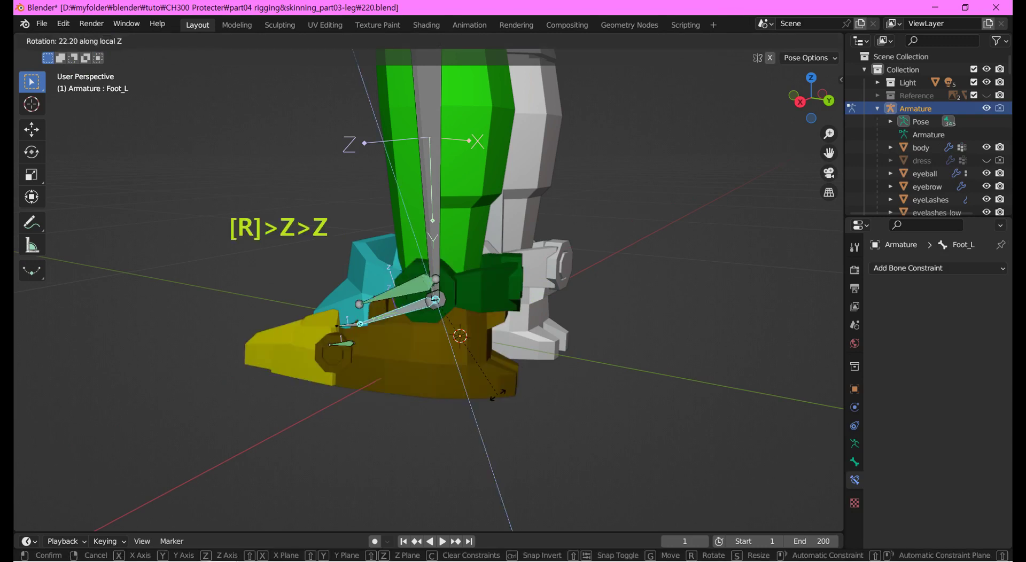
pyautogui.press('Escape')
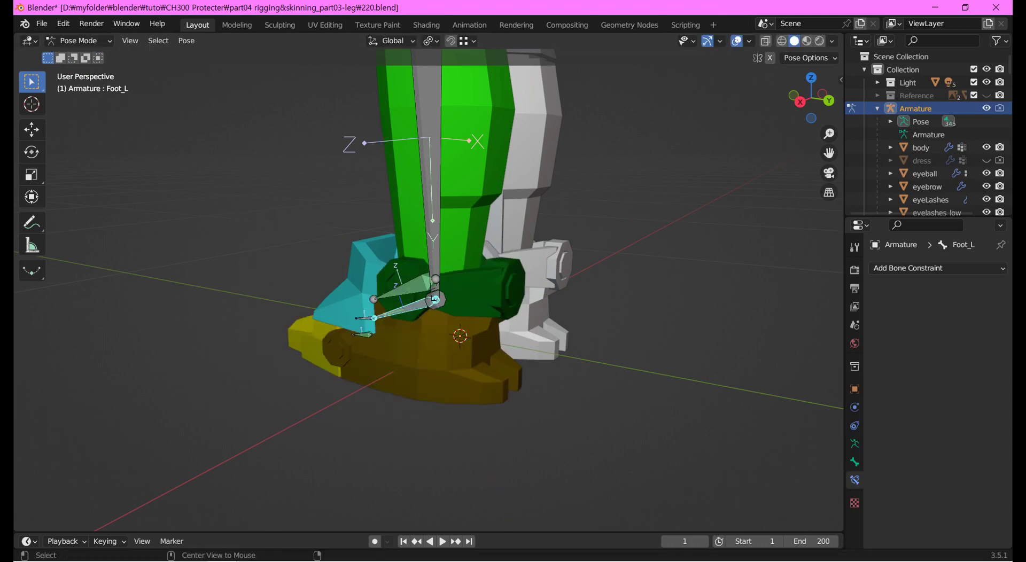
pyautogui.press('r')
pyautogui.press('y')
pyautogui.press('y')
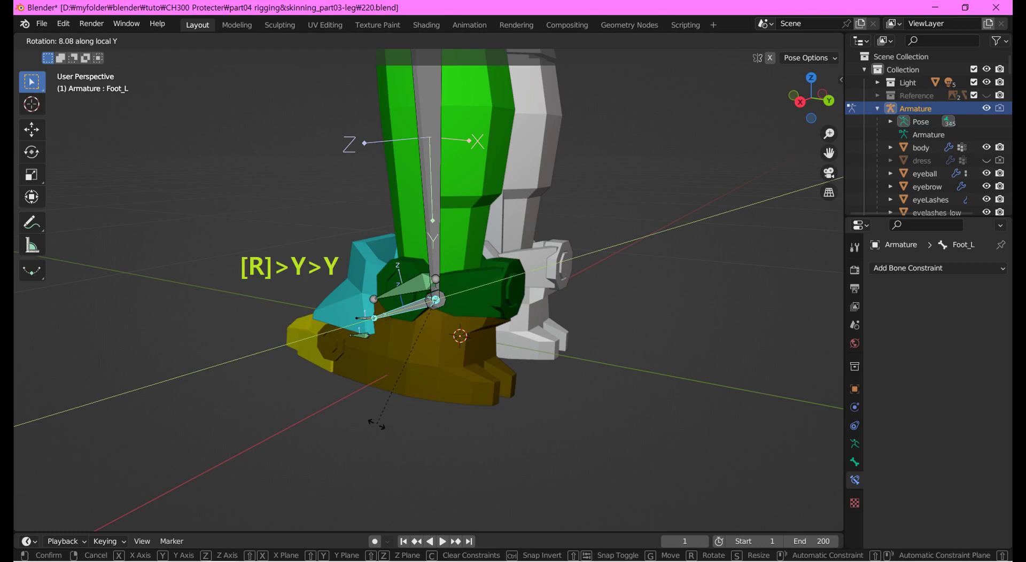
pyautogui.press('Escape')
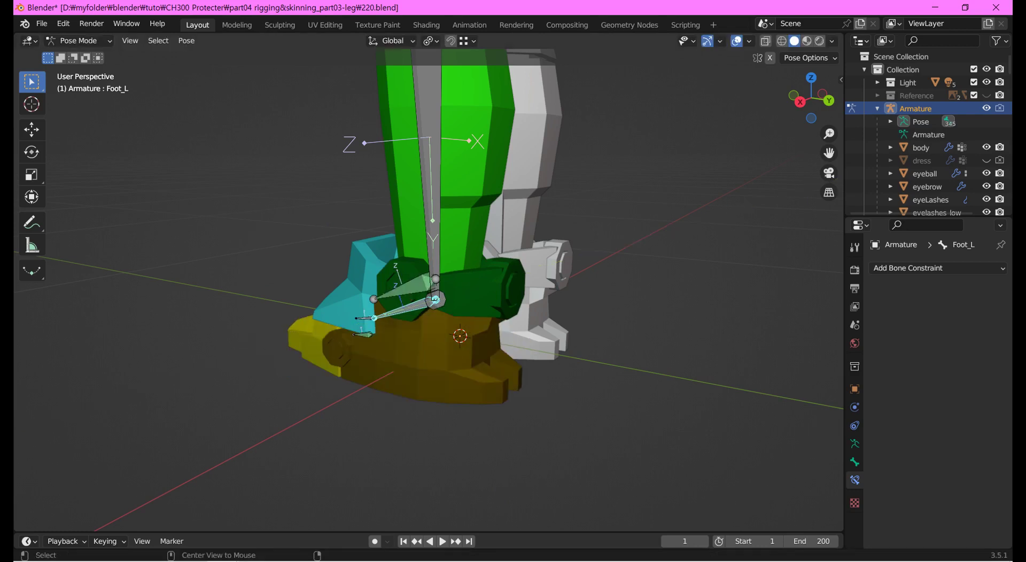
# - Add a Copy Rotation constraint to MCH_AnkleJoint_L targeting the Armature's Foot_L, with axes X and Z, Z inverted, and Target and Owner in Local Space
pyautogui.click(478, 293)
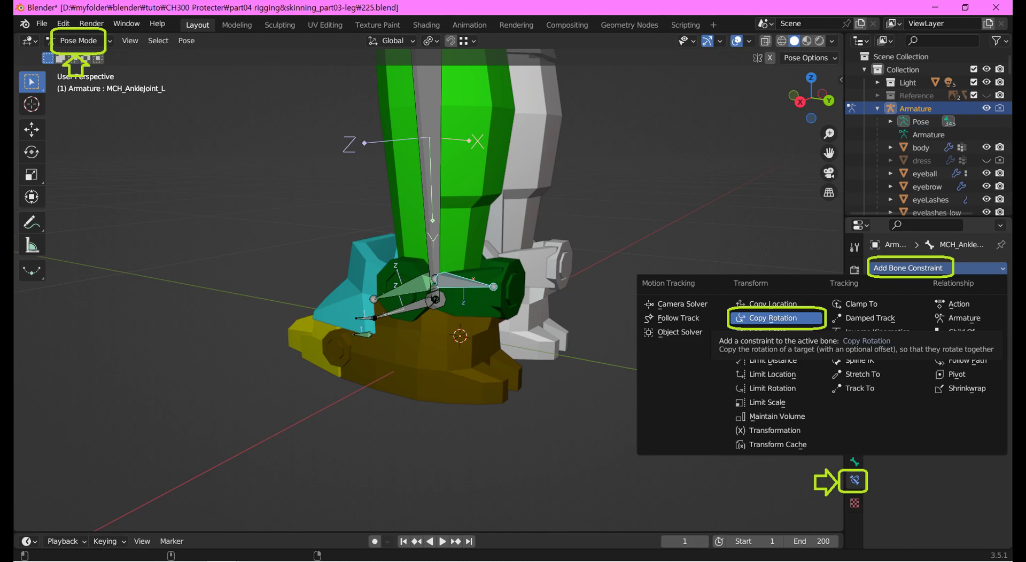
pyautogui.click(775, 318)
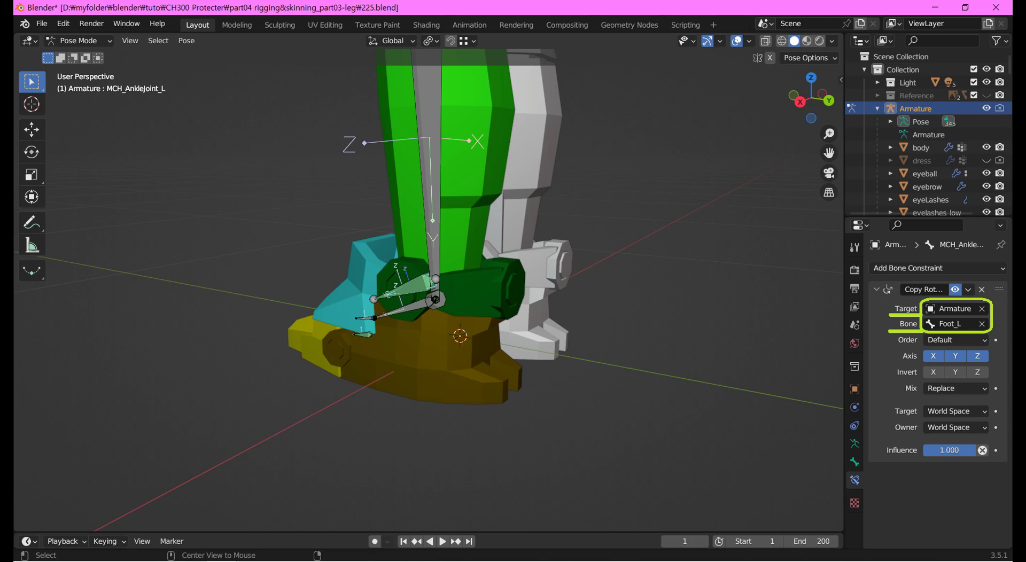
pyautogui.click(955, 355)
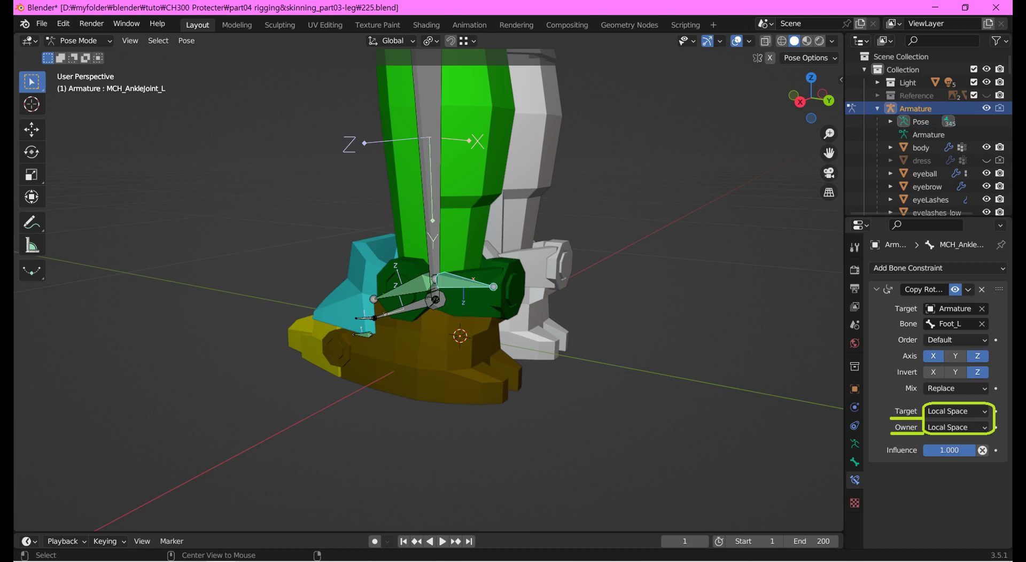
# - Parent the dark green ankle joint armour to the MCH_AnkleJoint_L bone using the Bone parent type
pyautogui.click(79, 40)
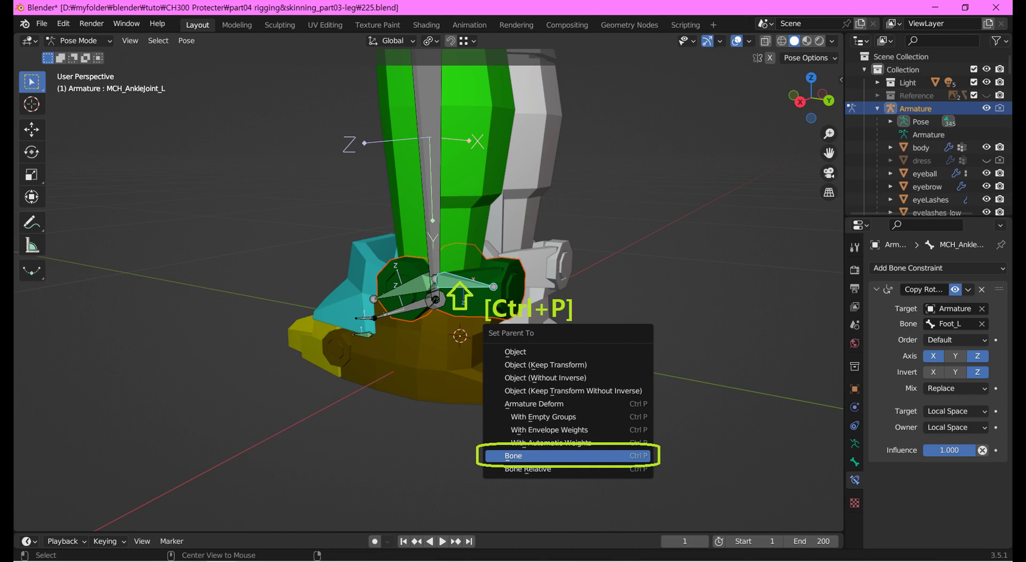
pyautogui.press('Return')
# - Test how the dark green ankle joint follows Foot_L by rotating the bone about its local X, Y and Z axes without keeping the rotations
pyautogui.click(404, 313)
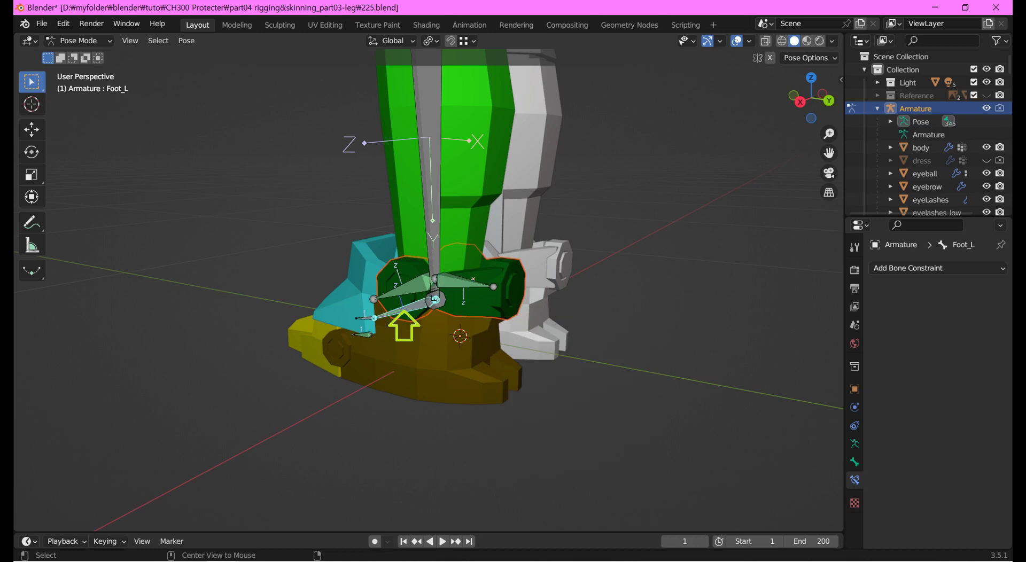
pyautogui.press('r')
pyautogui.press('x')
pyautogui.press('x')
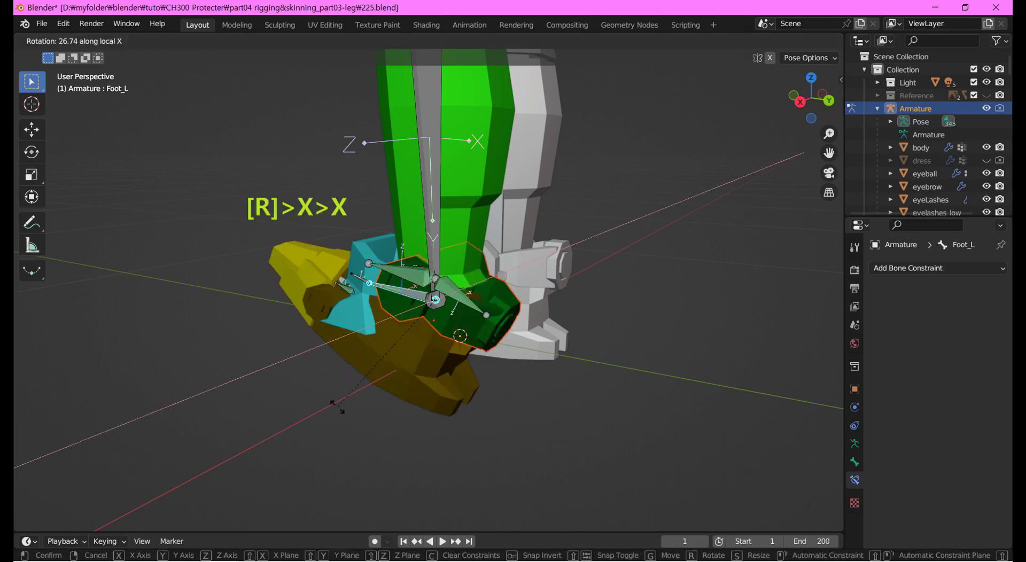
pyautogui.rightClick(618, 377)
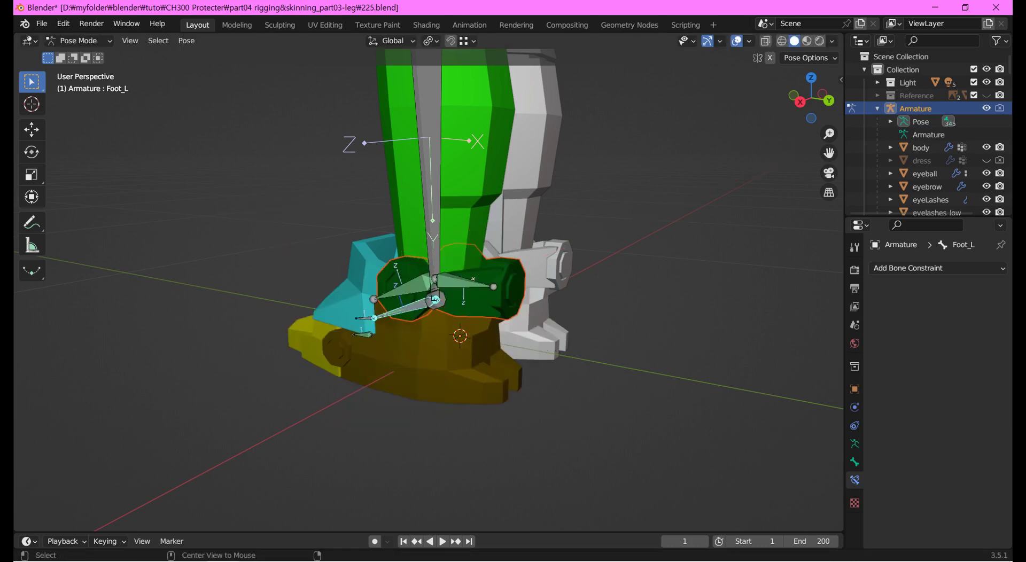
pyautogui.press('r')
pyautogui.press('y')
pyautogui.press('y')
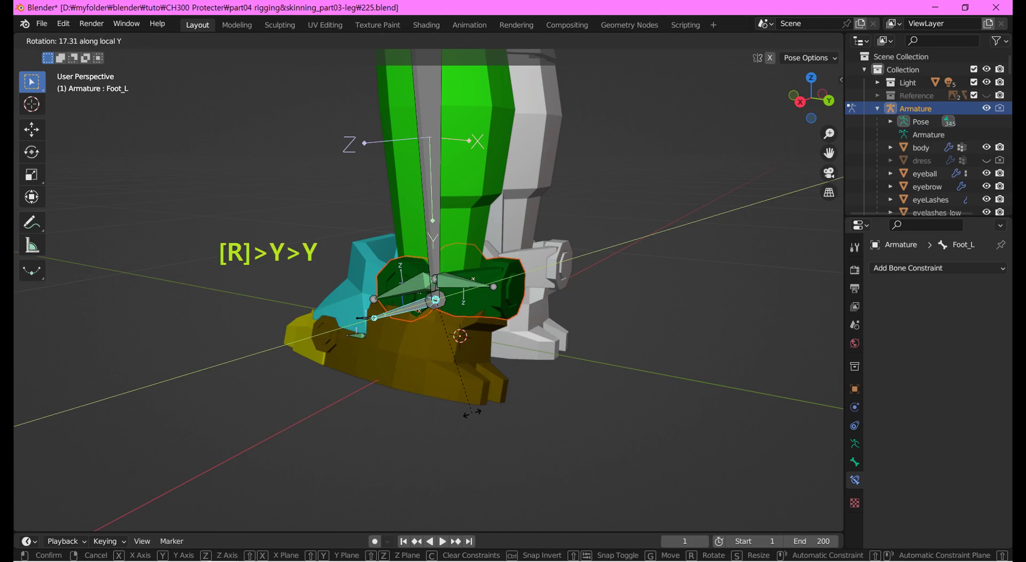
pyautogui.rightClick(417, 339)
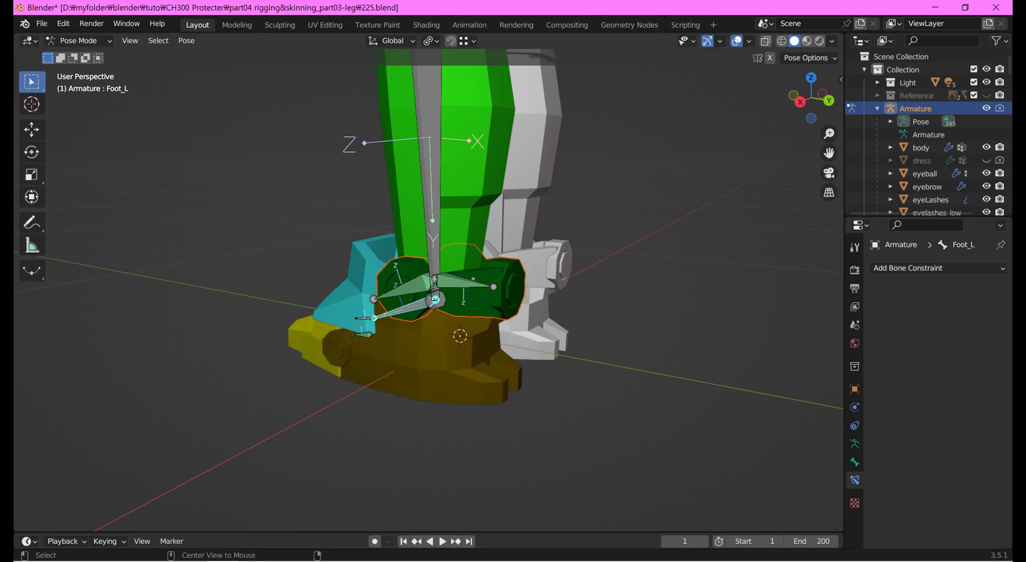
pyautogui.press('r')
pyautogui.press('z')
pyautogui.press('z')
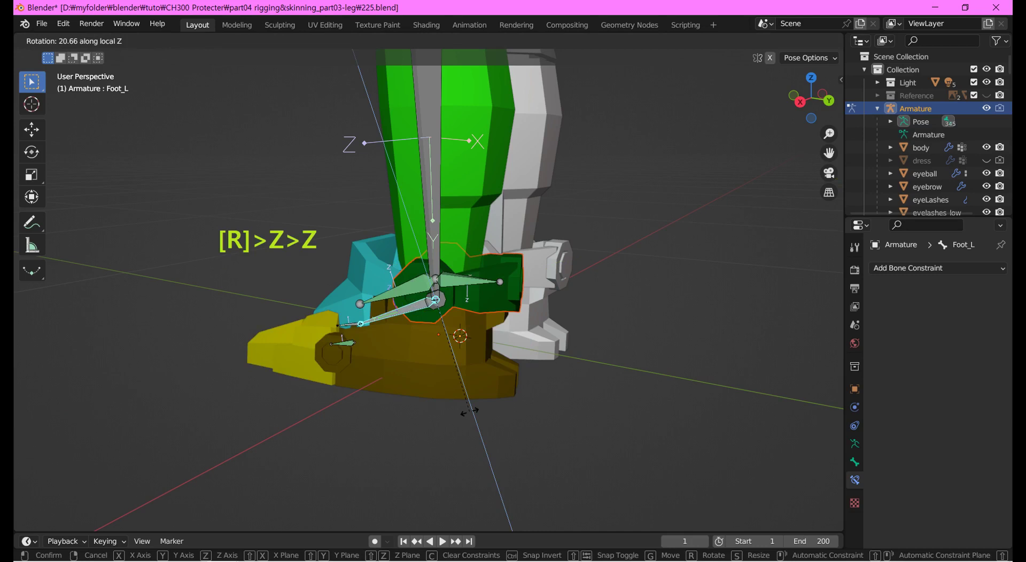
pyautogui.rightClick(342, 432)
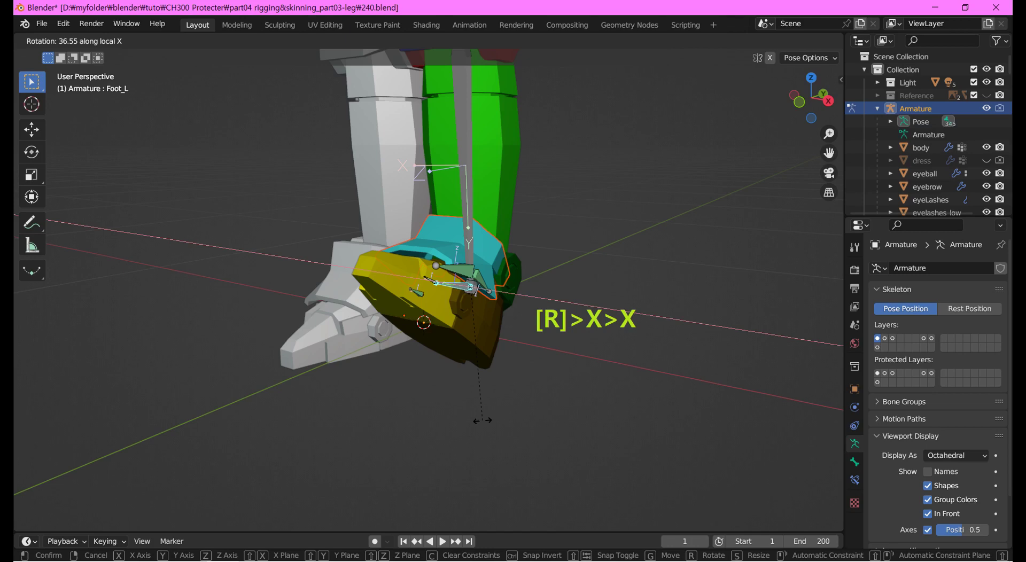
# - Check the cyan ankle guard while rotating Foot_L about its local X, Z and Y axes, in both directions about Y, without keeping the rotations
pyautogui.rightClick(580, 394)
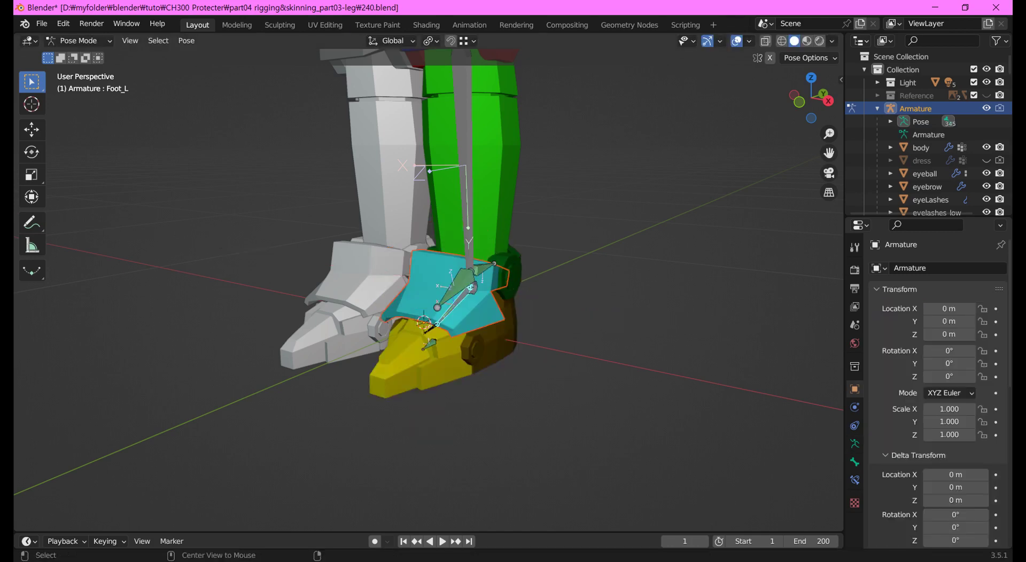
pyautogui.press('r')
pyautogui.press('z')
pyautogui.press('z')
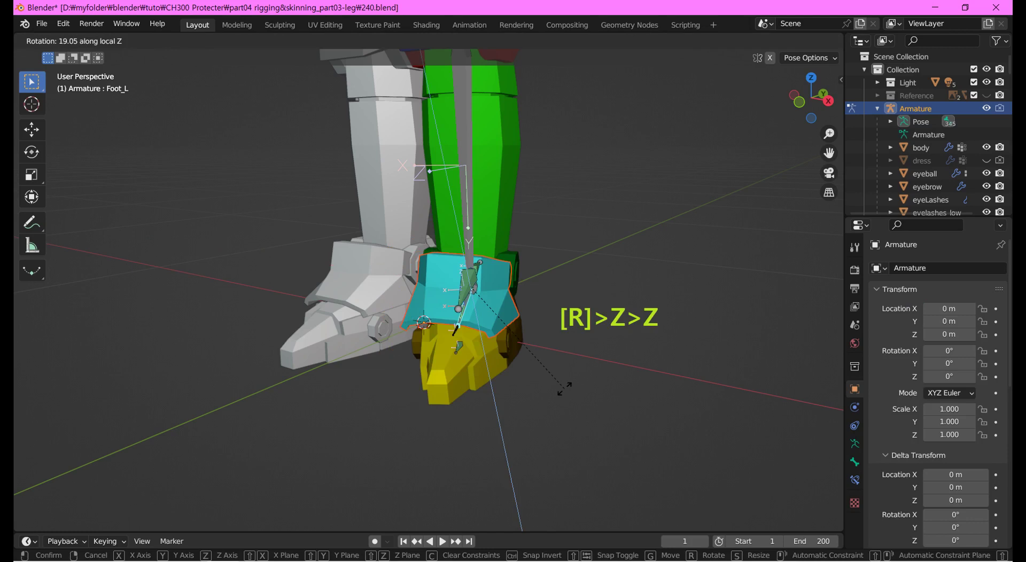
pyautogui.rightClick(417, 446)
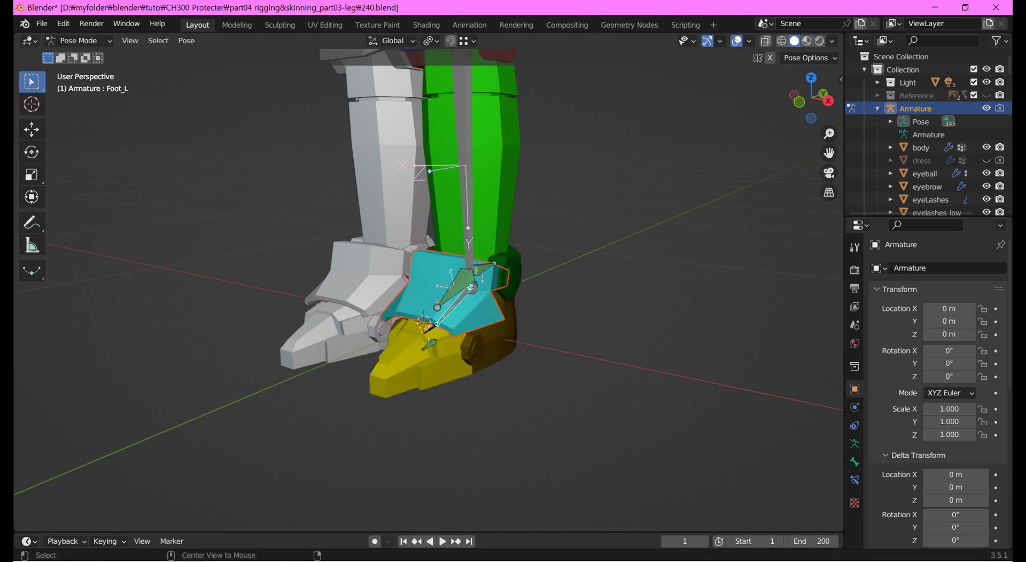
pyautogui.press('r')
pyautogui.press('y')
pyautogui.press('y')
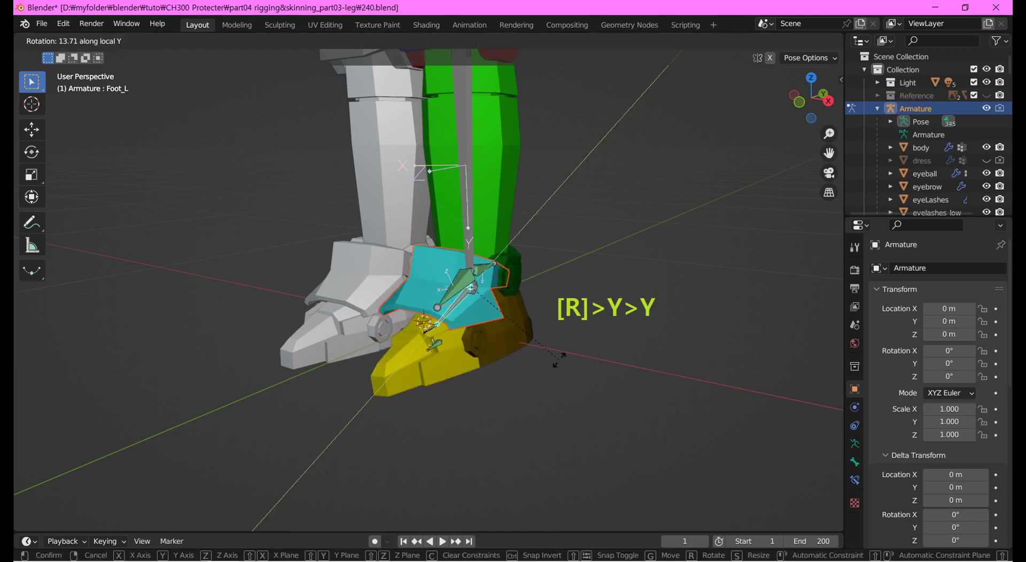
pyautogui.rightClick(558, 361)
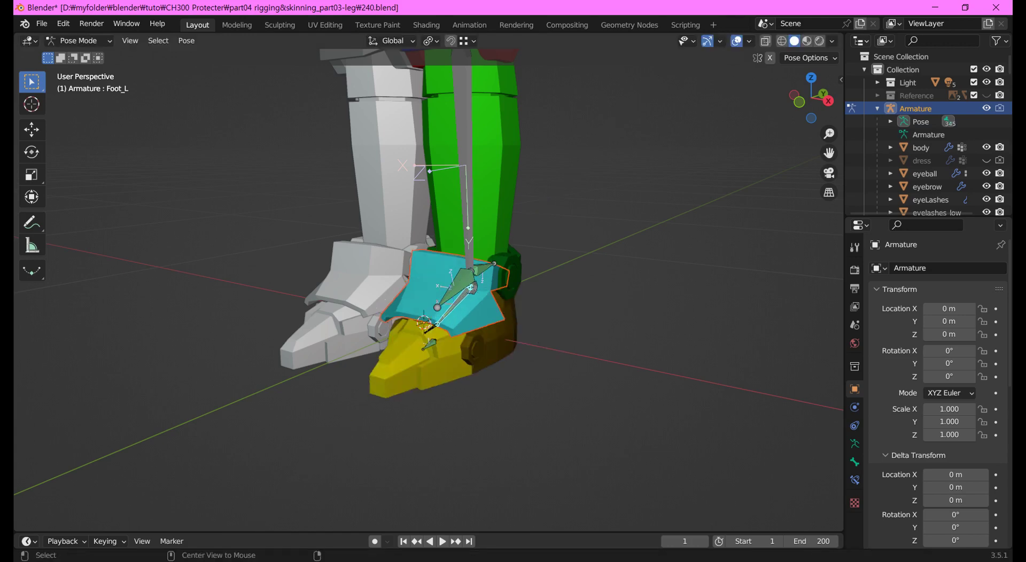
pyautogui.press('r')
pyautogui.press('y')
pyautogui.press('y')
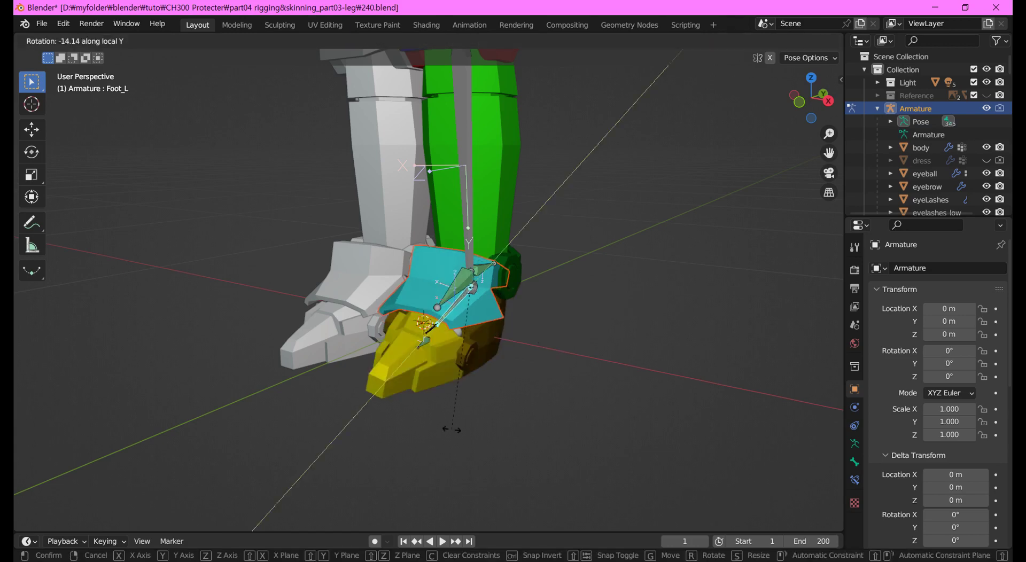
pyautogui.rightClick(452, 430)
pyautogui.click(426, 325)
pyautogui.press('r')
pyautogui.press('x')
pyautogui.press('x')
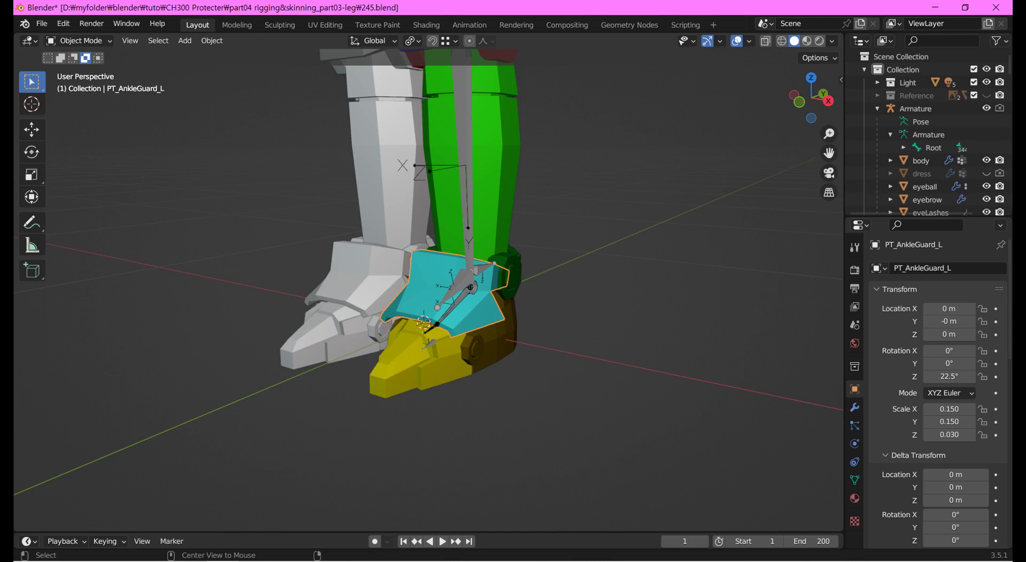
# - Switch the armature to Edit Mode and create an MCH_AnkleGuard_L bone running forward from the ankle into the cyan ankle guard
pyautogui.click(79, 41)
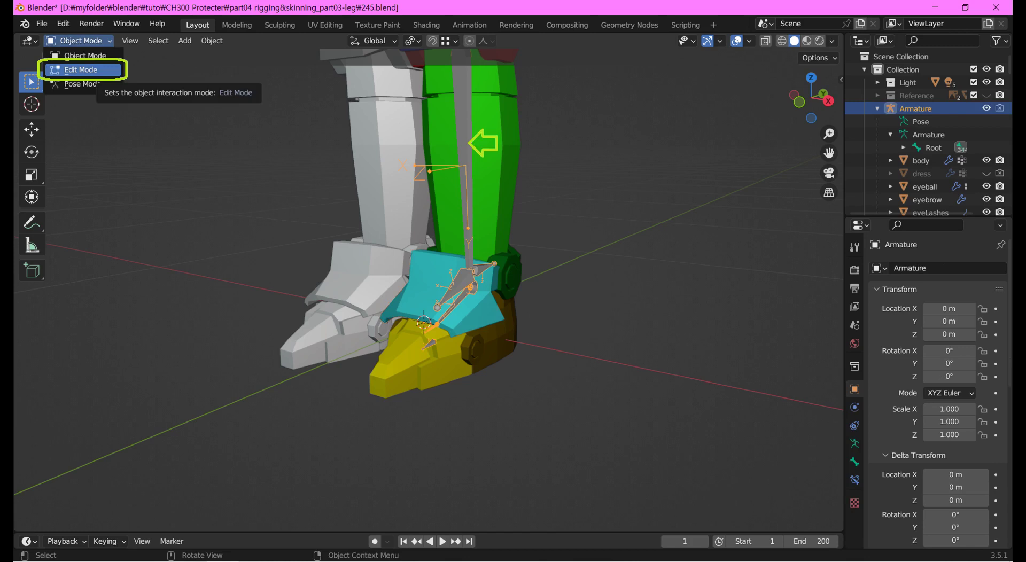
pyautogui.click(80, 69)
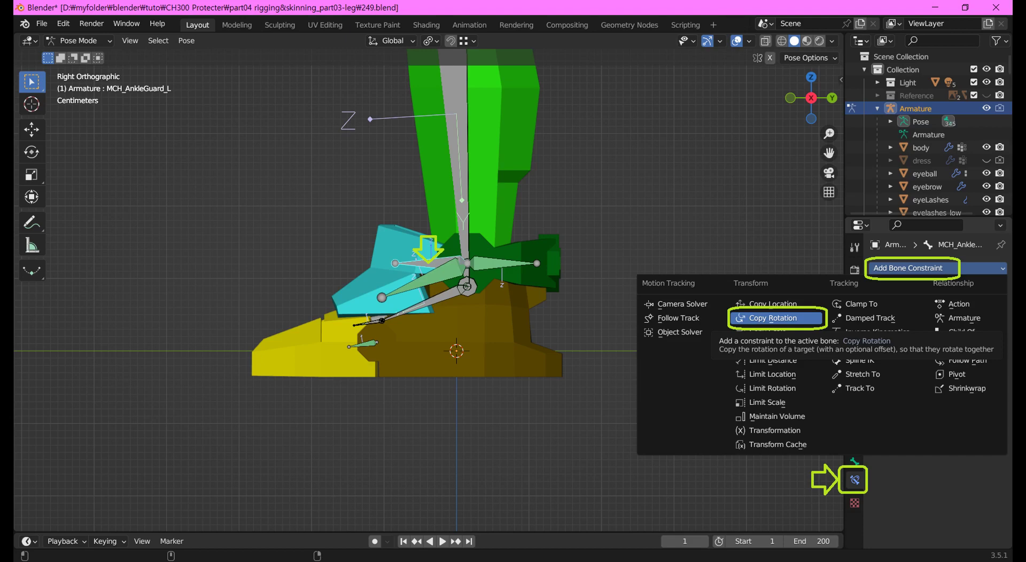
# - Add a Copy Rotation constraint to MCH_AnkleGuard_L targeting the Armature's Foot_L, with axes X and Z, Mix set to Add, and Local Space for both
pyautogui.click(778, 318)
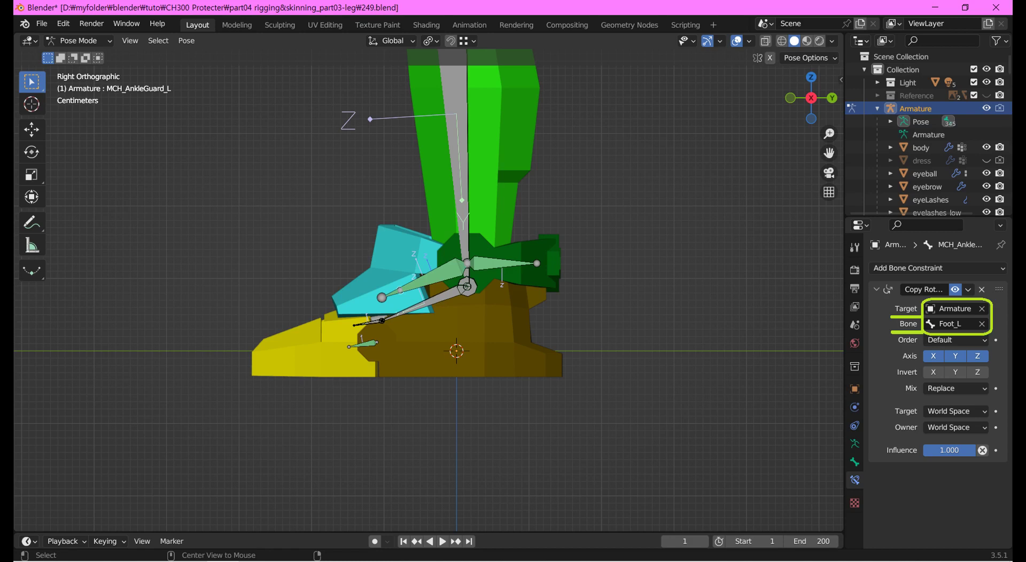
pyautogui.click(955, 356)
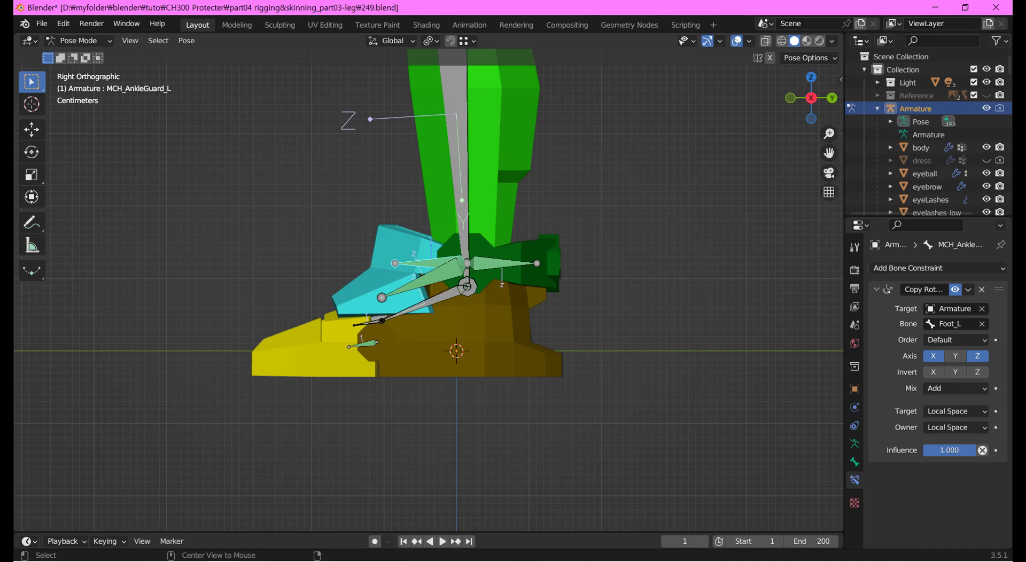
# - Add a Transformation constraint to MCH_AnkleGuard_L targeting Armature's Foot_L in Local Space, mapping rotation Y Min -30° to X rotation Min 10° with source axis Y
pyautogui.click(908, 268)
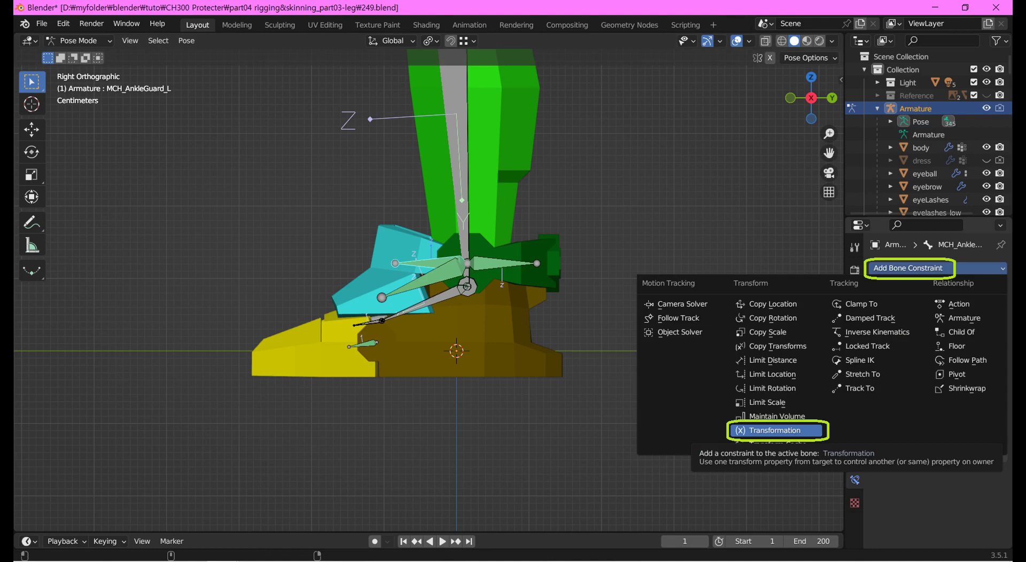
pyautogui.click(775, 430)
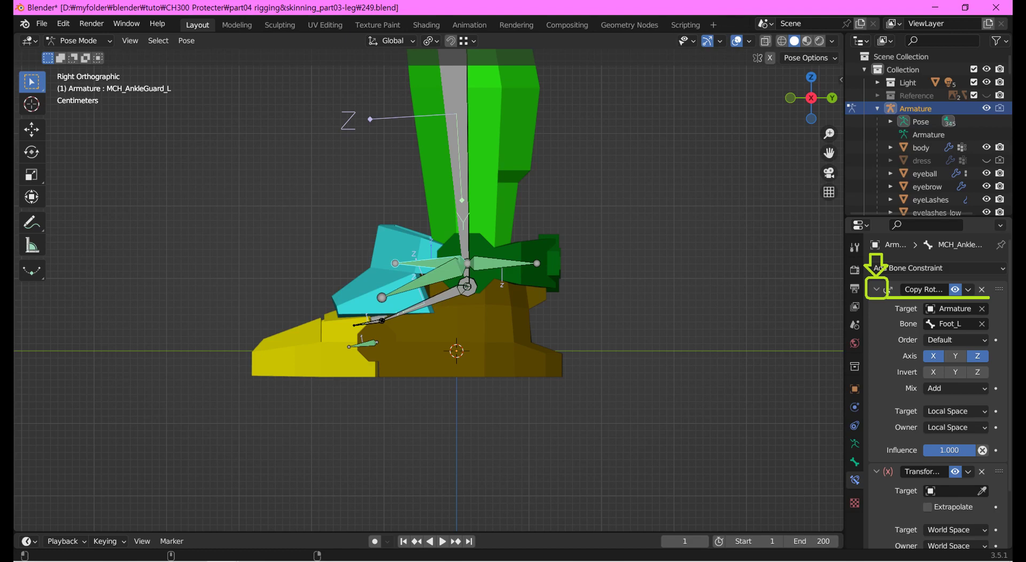
pyautogui.click(877, 289)
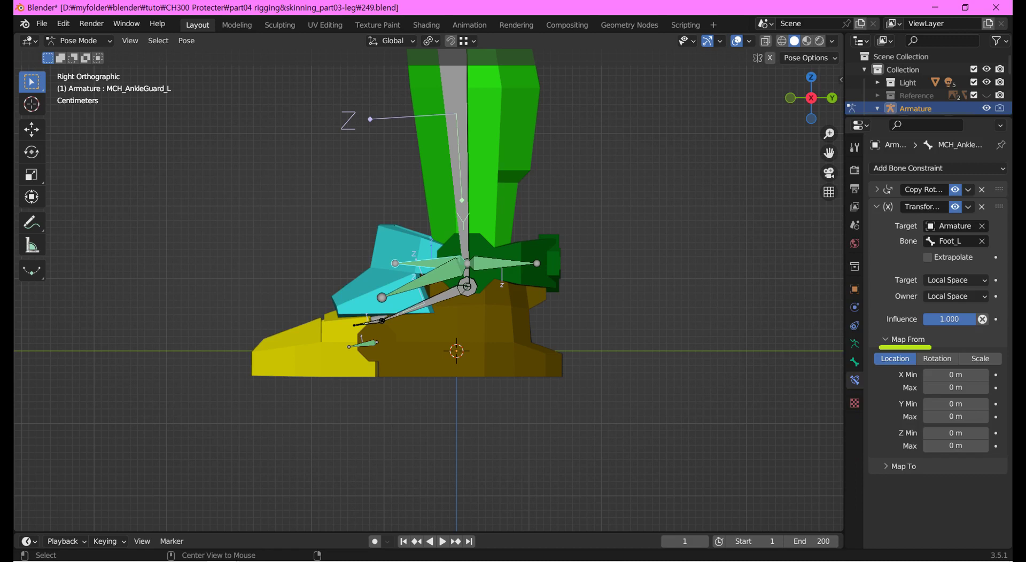
pyautogui.click(937, 359)
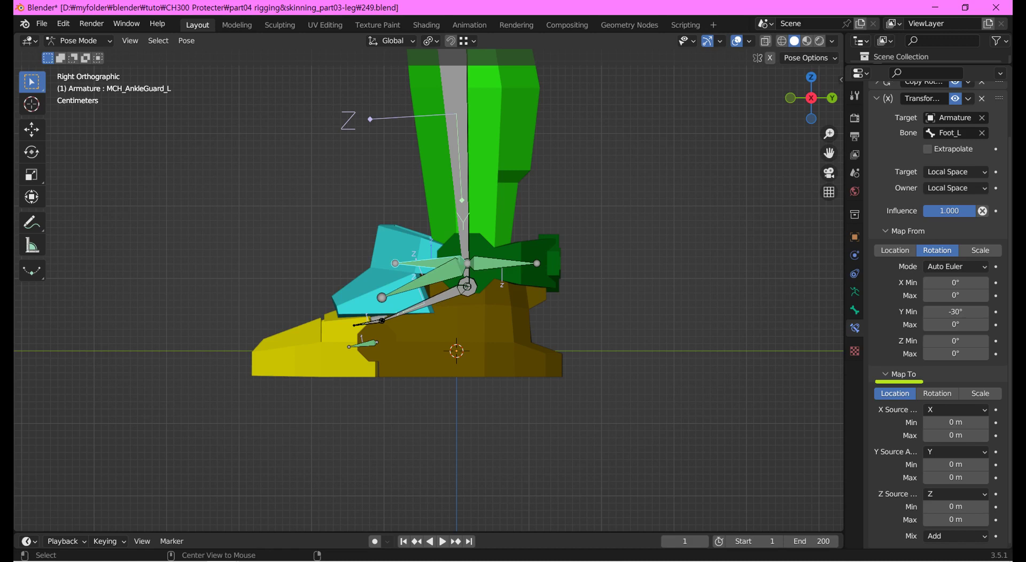
pyautogui.click(937, 394)
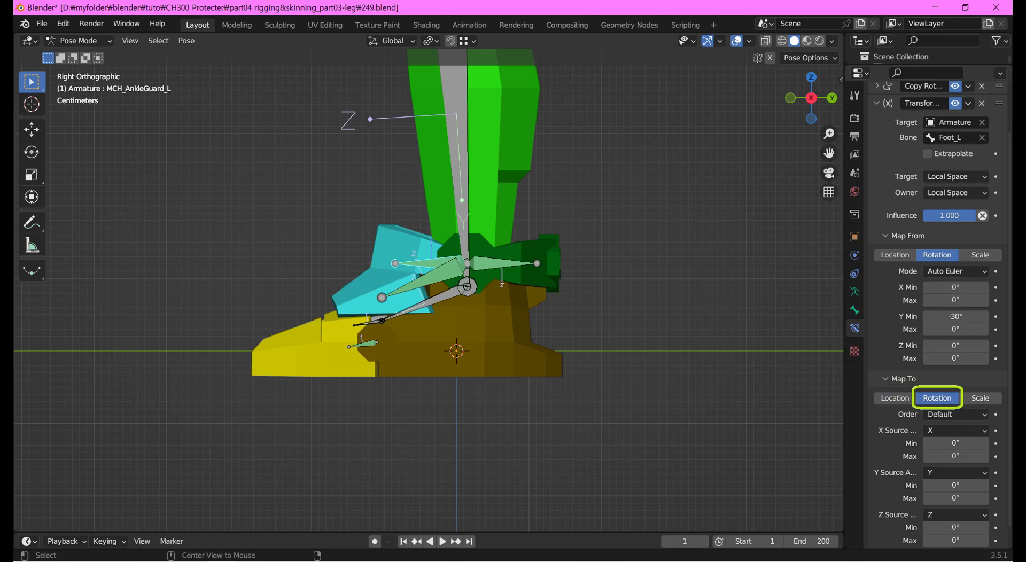
pyautogui.click(956, 430)
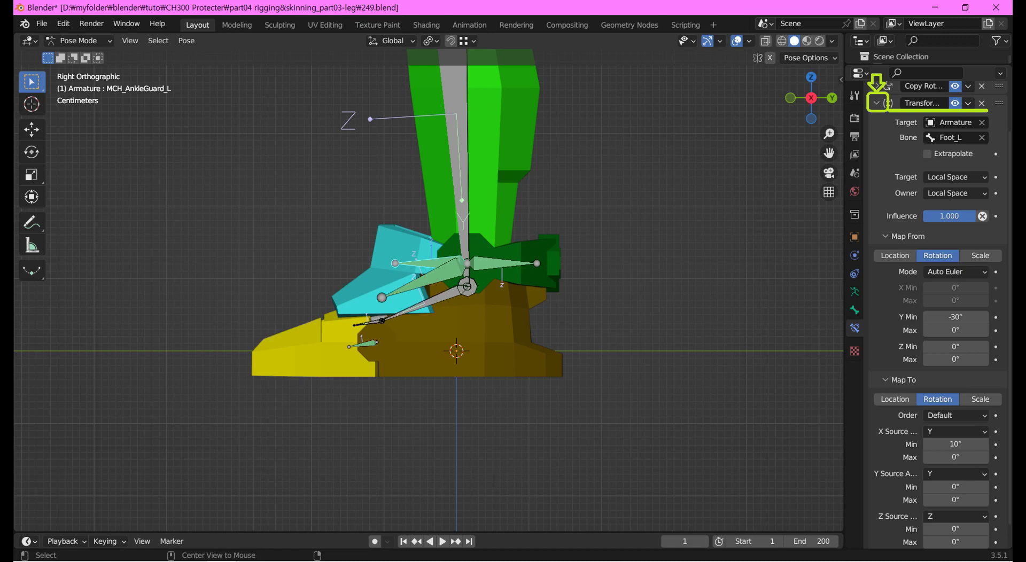
pyautogui.click(877, 103)
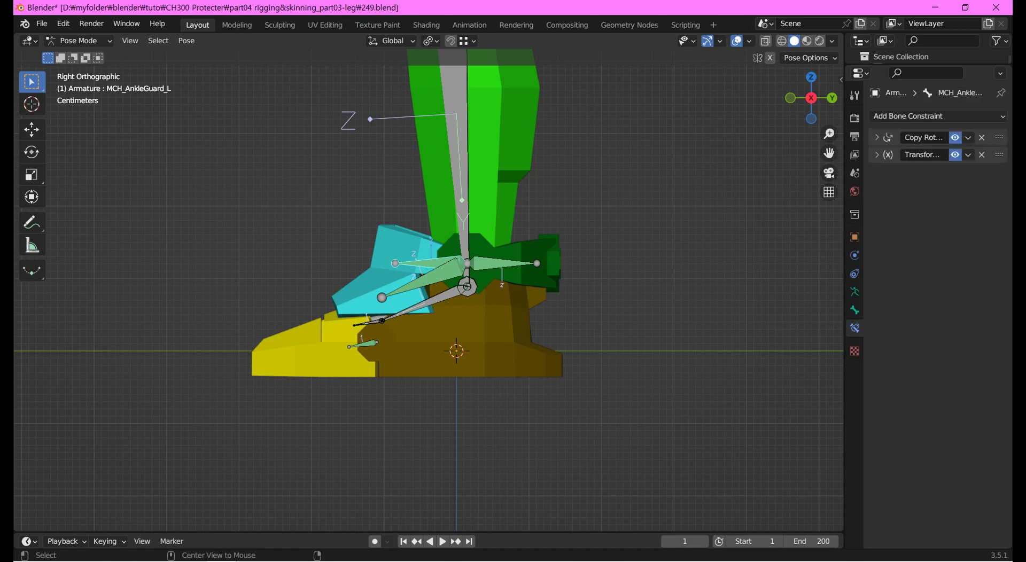
# - Add a second Transformation constraint targeting Armature's Foot_L in Local Space, mapping rotation Y Max 30° to X rotation Max 10° with source axis Y
pyautogui.click(908, 116)
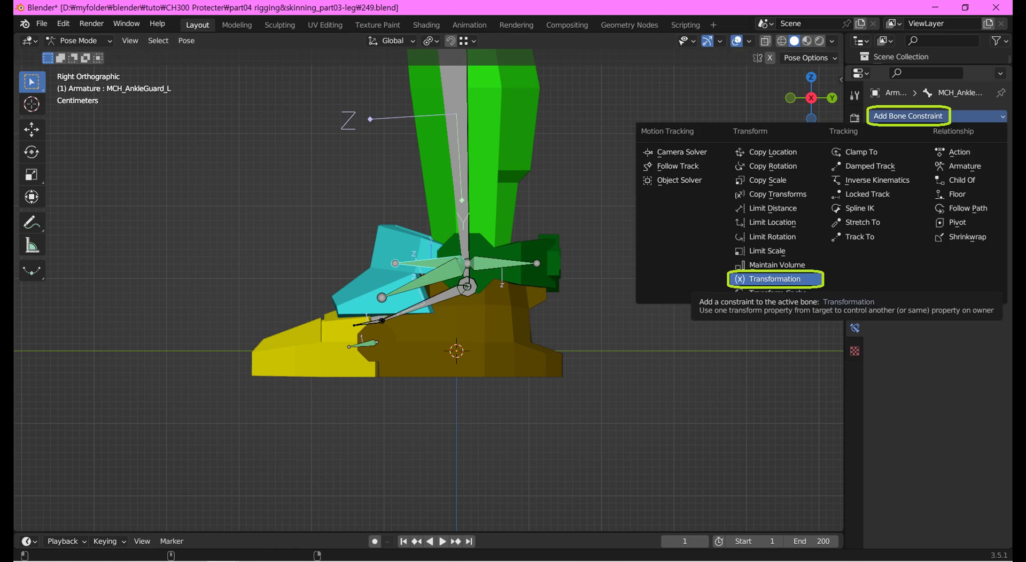
pyautogui.click(774, 279)
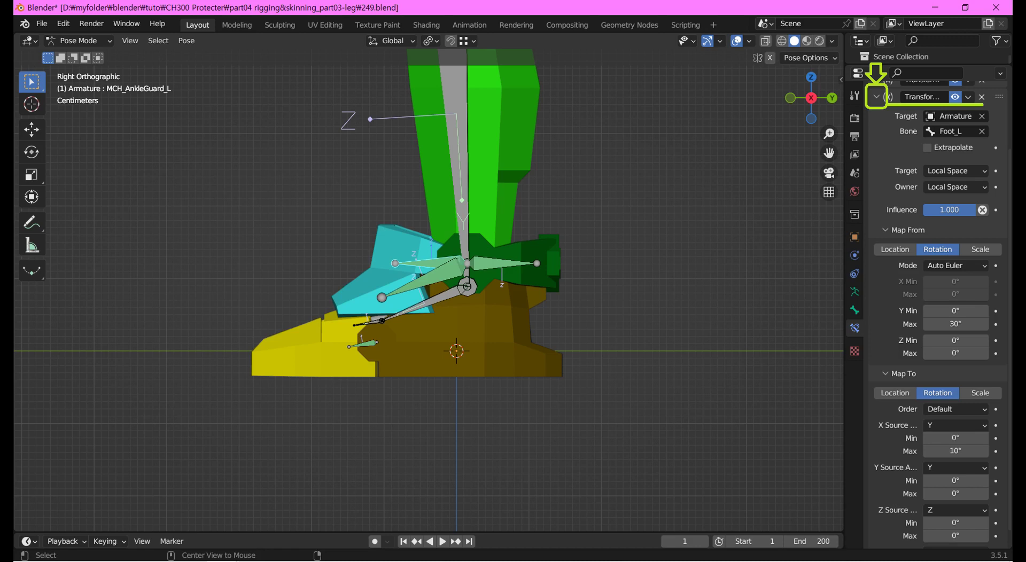
pyautogui.click(877, 97)
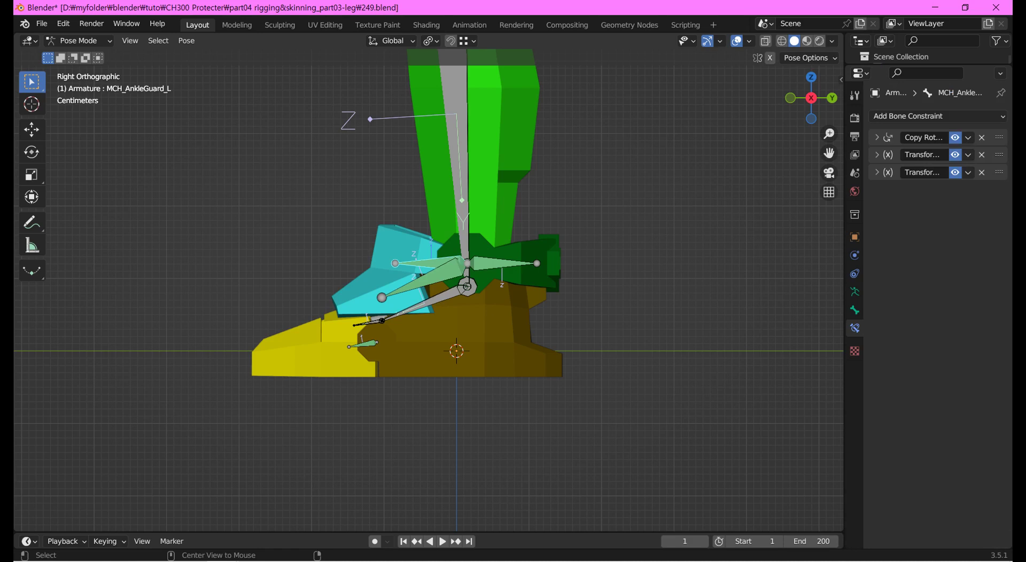
# - Add another Copy Rotation constraint targeting the Armature's Toe_L, with axis X only, Mix set to Add, Local Space for both, and Influence 0.300
pyautogui.click(908, 116)
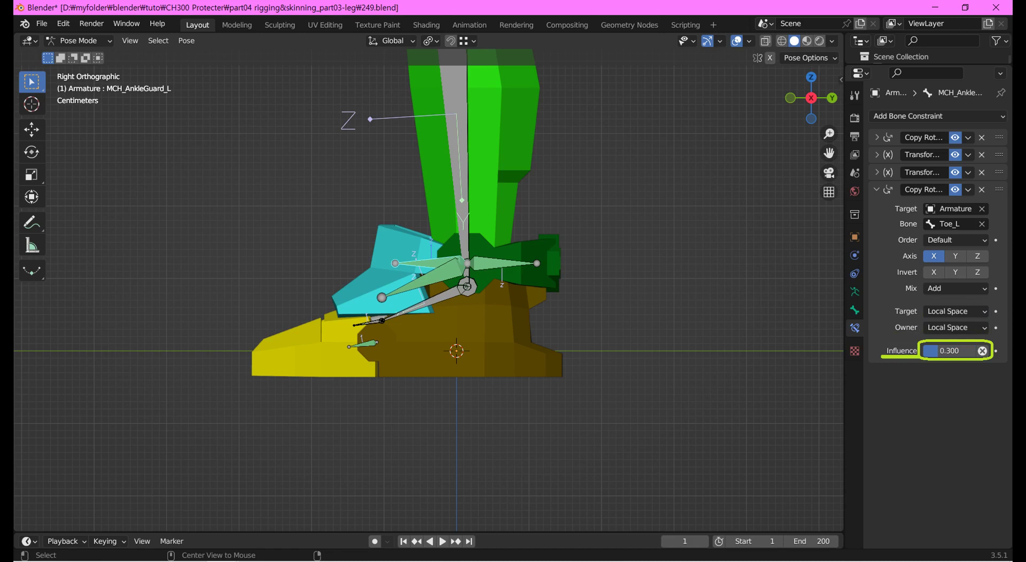
# - Parent the cyan ankle guard to the MCH_AnkleGuard_L bone, selecting the mesh and armature in Object Mode before returning to Pose Mode
pyautogui.click(79, 41)
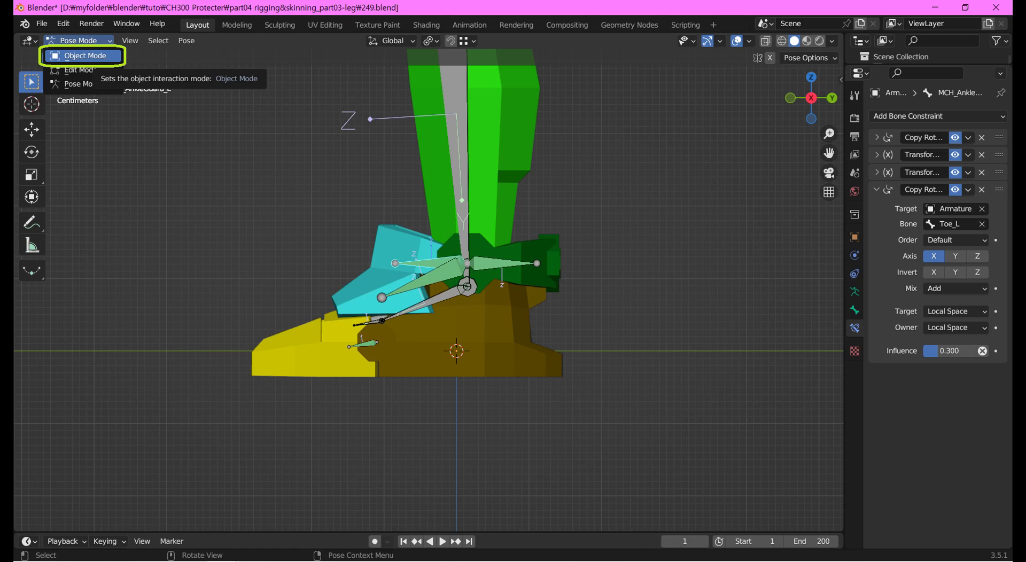
pyautogui.click(83, 55)
pyautogui.click(78, 40)
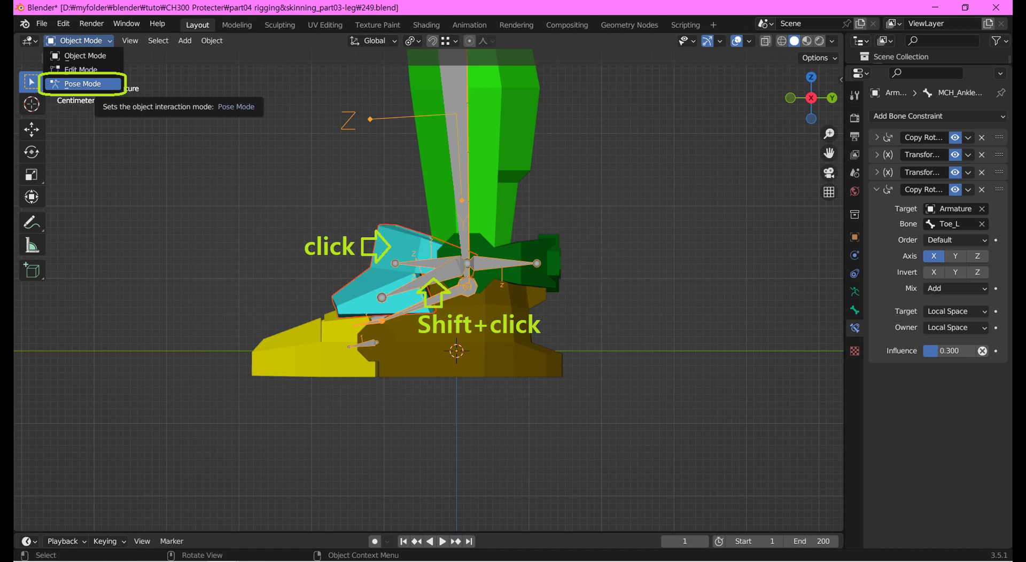
pyautogui.click(83, 84)
pyautogui.click(412, 262)
pyautogui.keyDown('shift'); pyautogui.click(428, 286); pyautogui.keyUp('shift')
pyautogui.hotkey('ctrl', 'p')
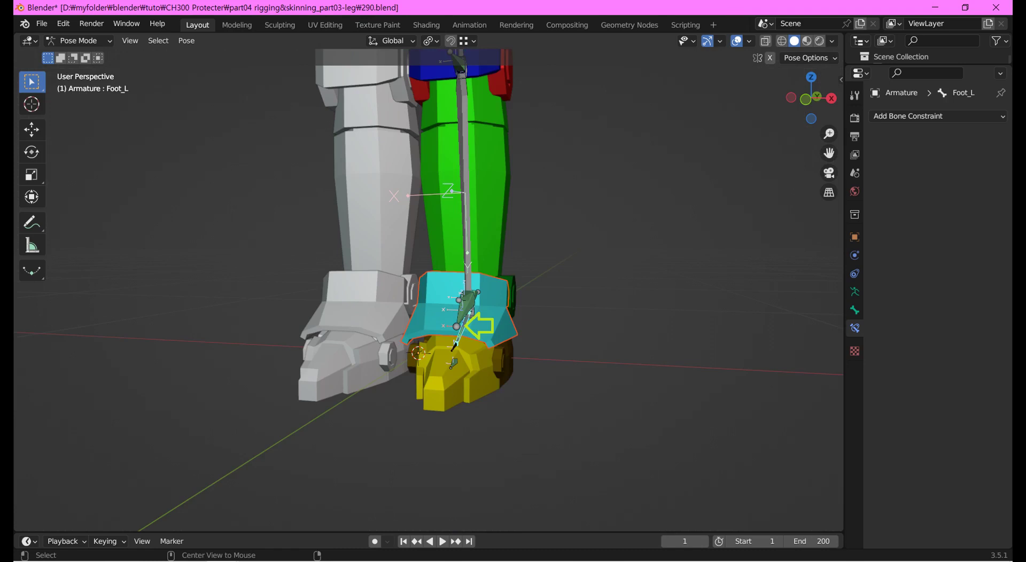
# - Test how the cyan ankle guard follows Foot_L by rotating the bone about its local X, Y and Z axes without keeping the rotations
pyautogui.press('r')
pyautogui.press('x')
pyautogui.press('x')
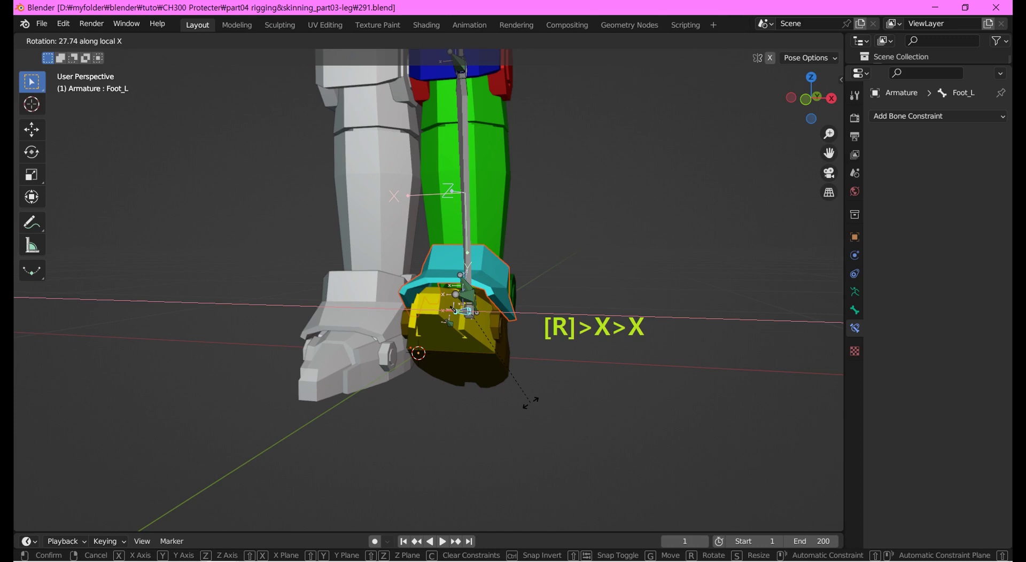
pyautogui.rightClick(582, 366)
pyautogui.press('r')
pyautogui.press('y')
pyautogui.press('y')
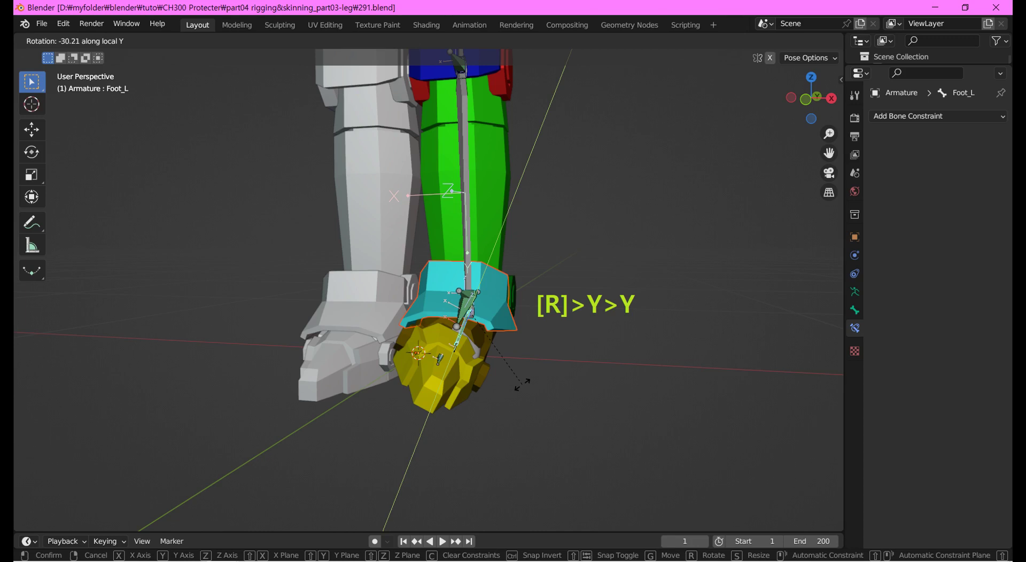
pyautogui.rightClick(568, 284)
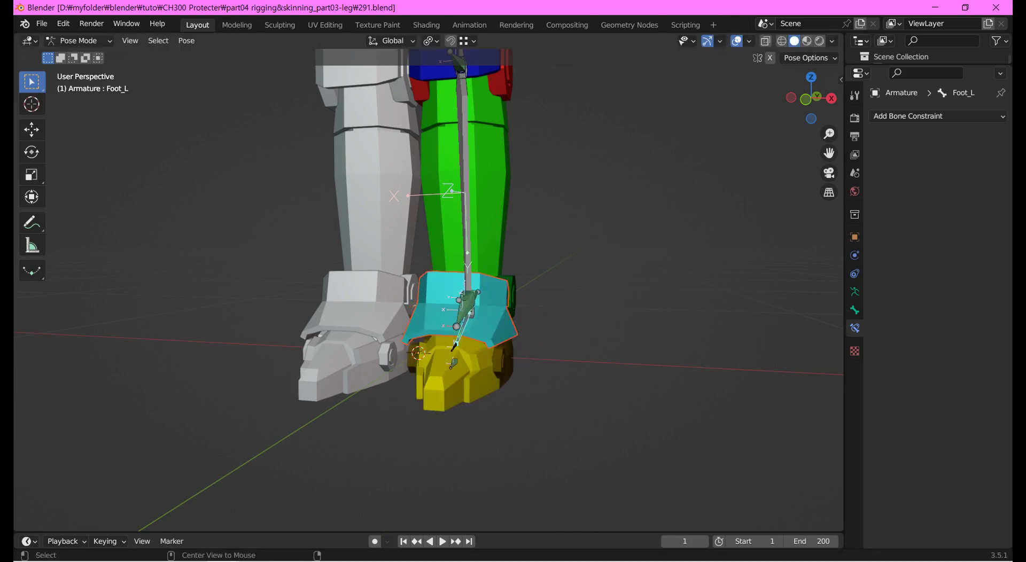
pyautogui.press('r')
pyautogui.press('z')
pyautogui.press('z')
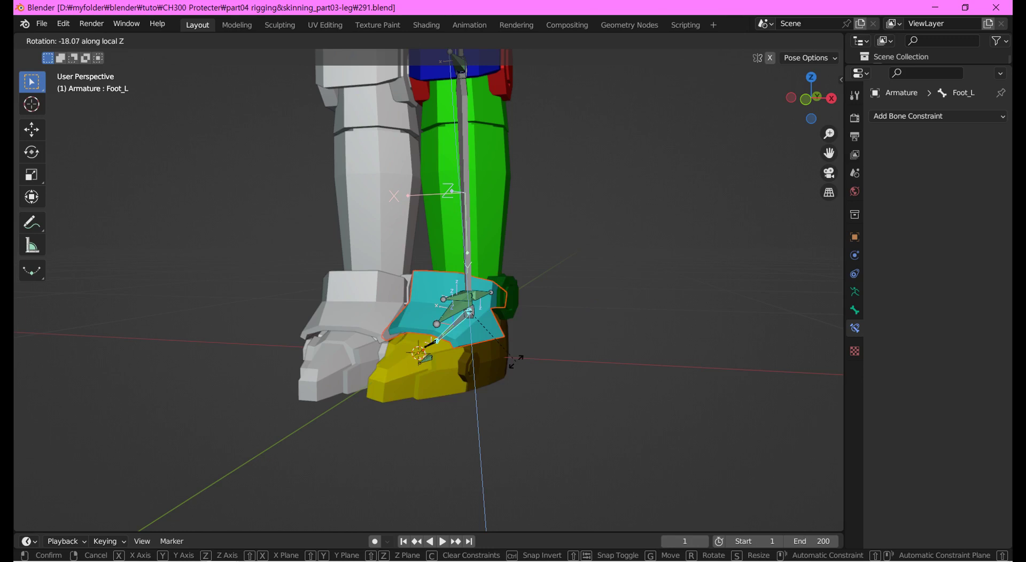
pyautogui.press('Escape')
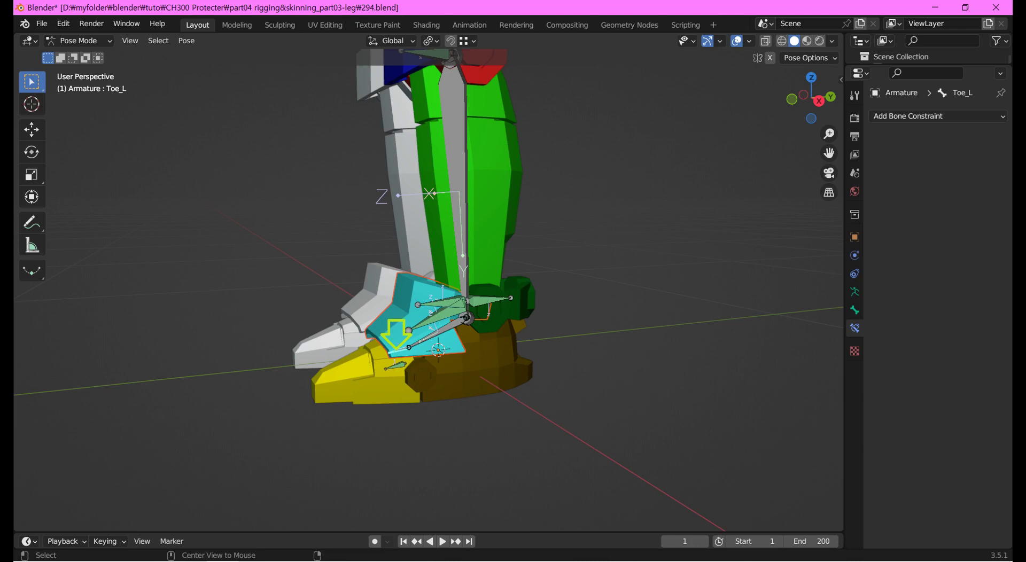
# - Check the cyan ankle guard's reaction to the toe by rotating Toe_L about its local X axis without keeping the rotation
pyautogui.press('r')
pyautogui.press('x')
pyautogui.press('x')
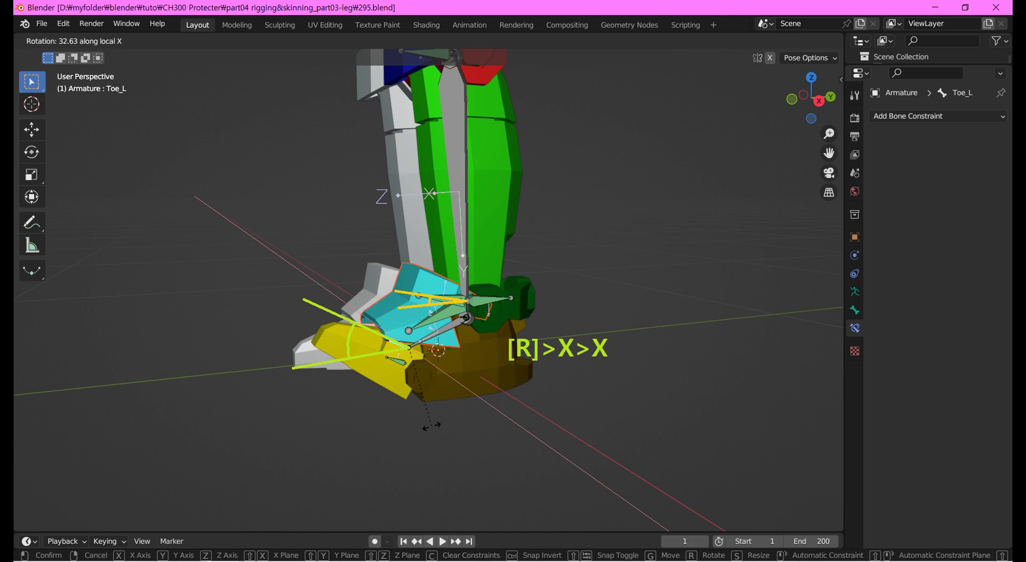
pyautogui.rightClick(430, 425)
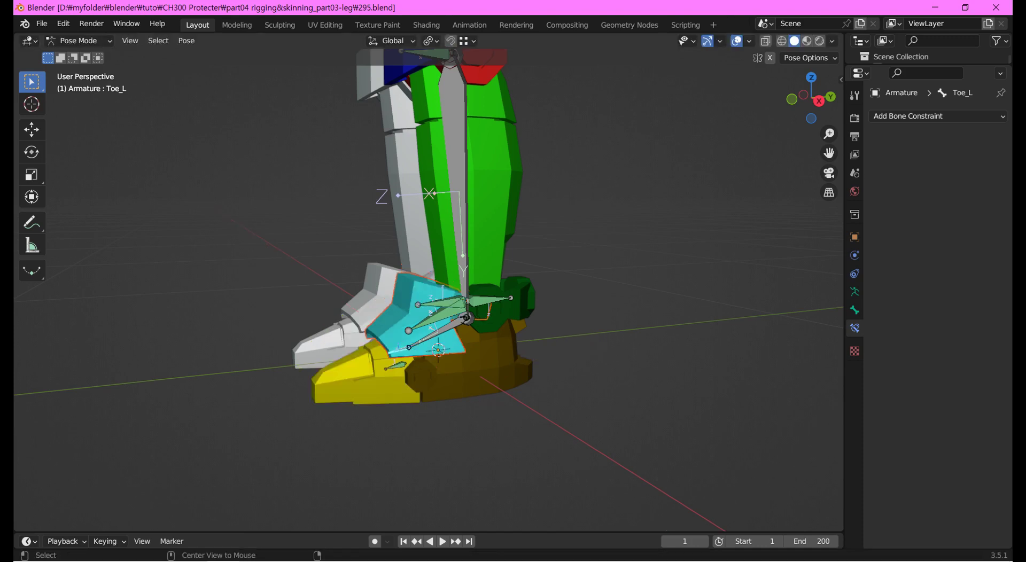